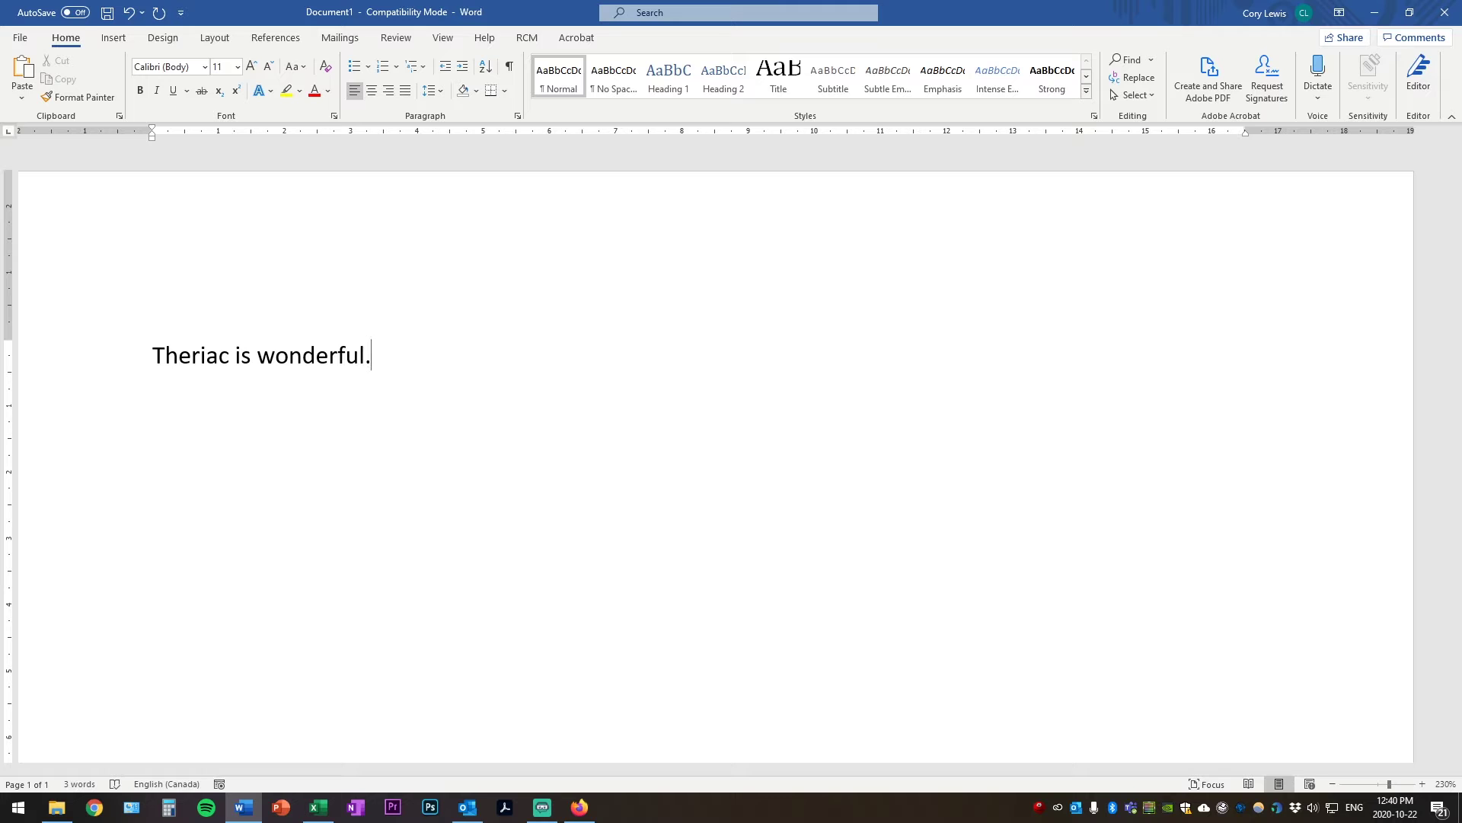
- Start a new citation source just before the period of "Theriac is wonderful." with Journal Article as its type
key("Left")
left_click(271, 40)
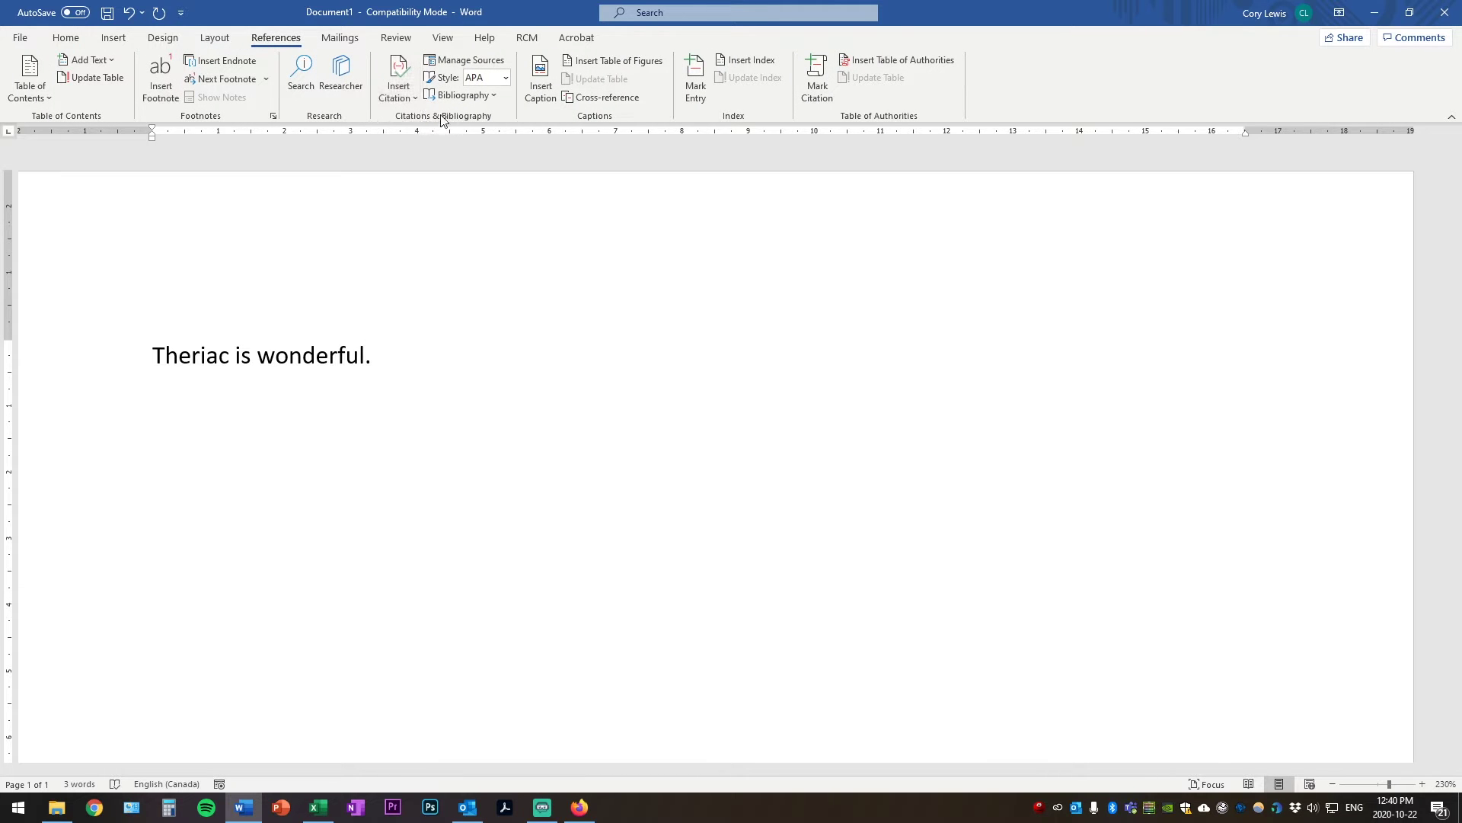
left_click(390, 78)
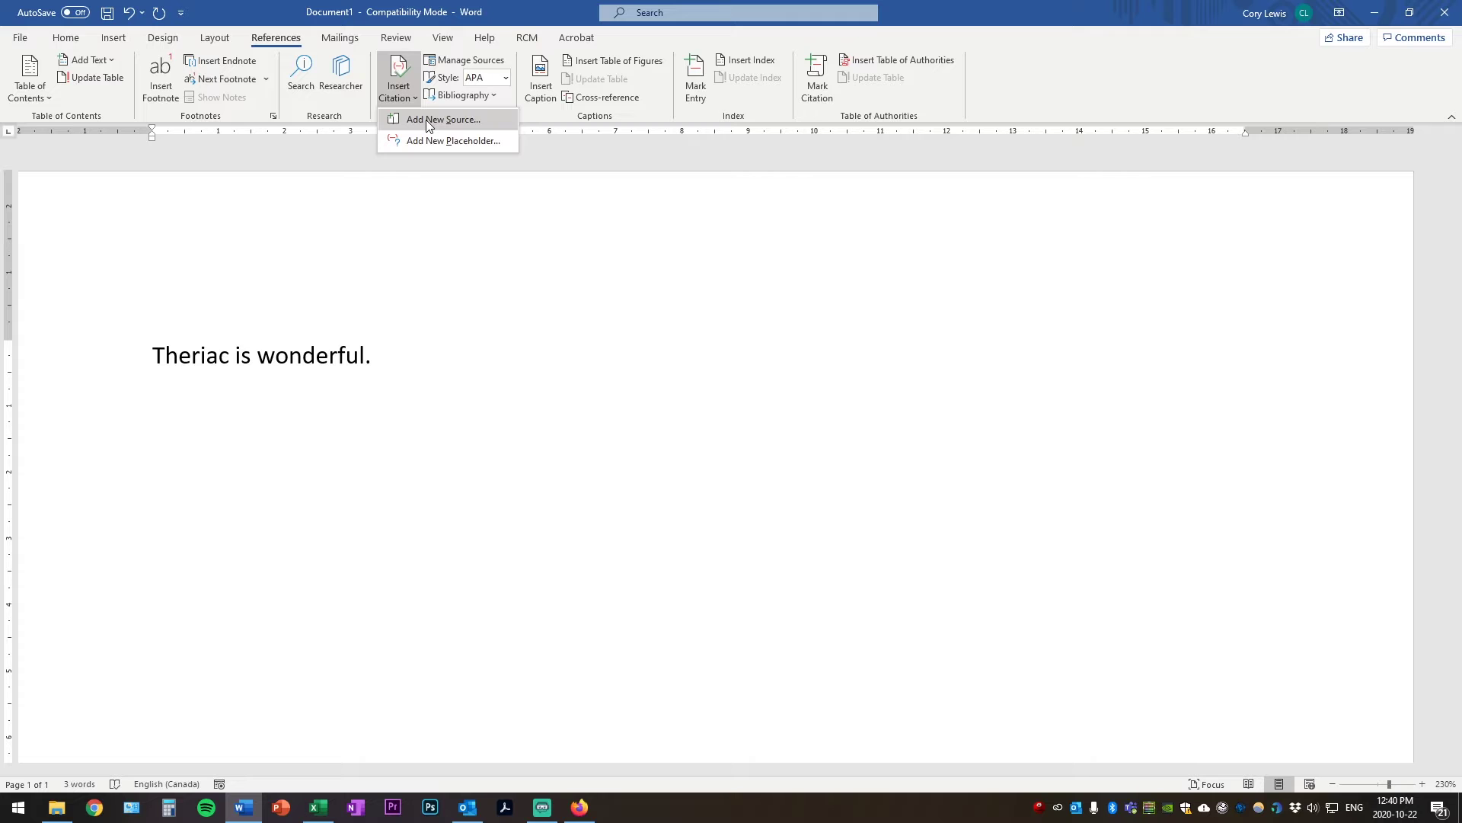
left_click(427, 121)
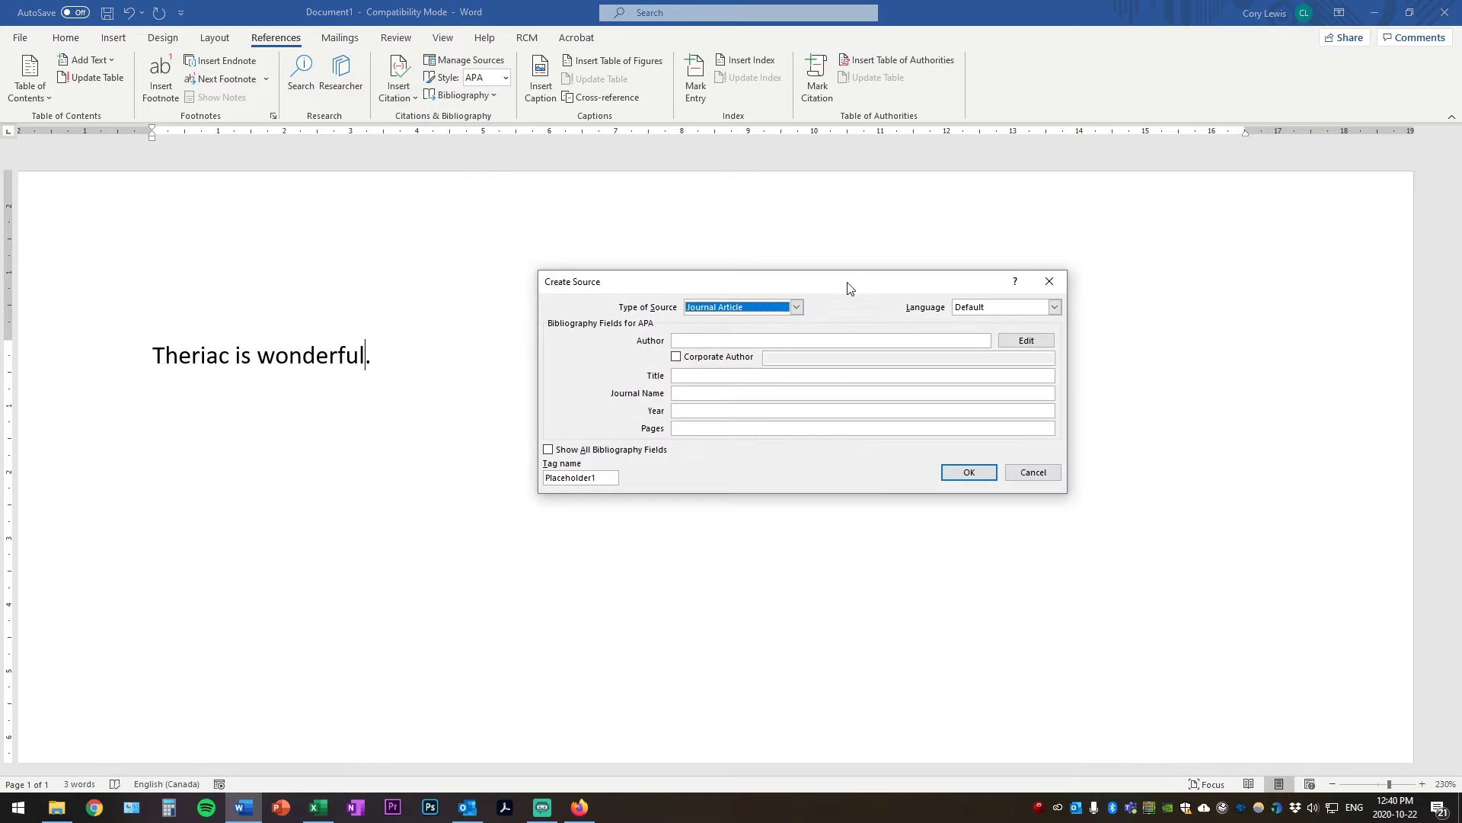
left_click_drag(856, 287, 783, 325)
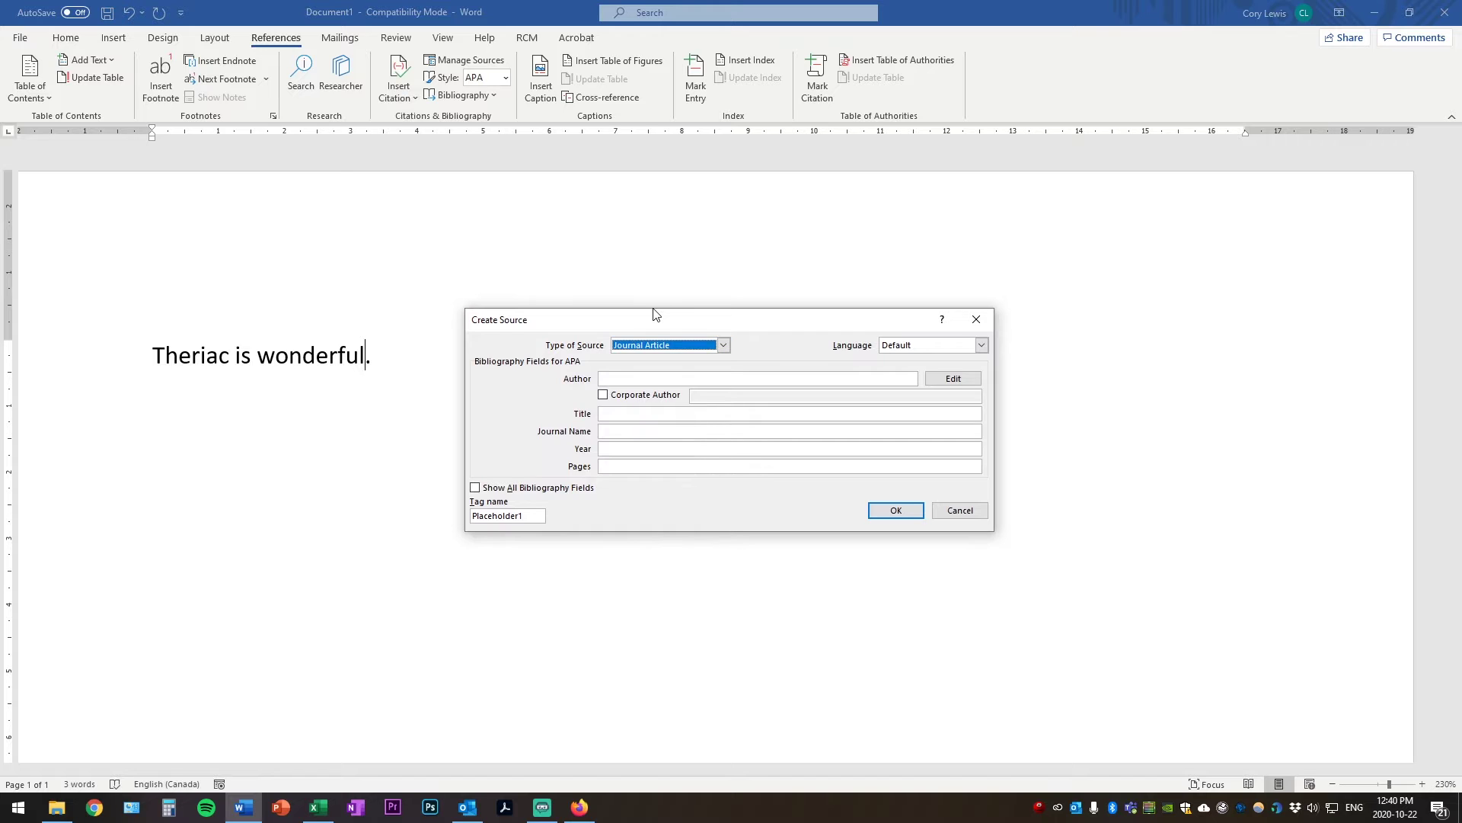
left_click(724, 345)
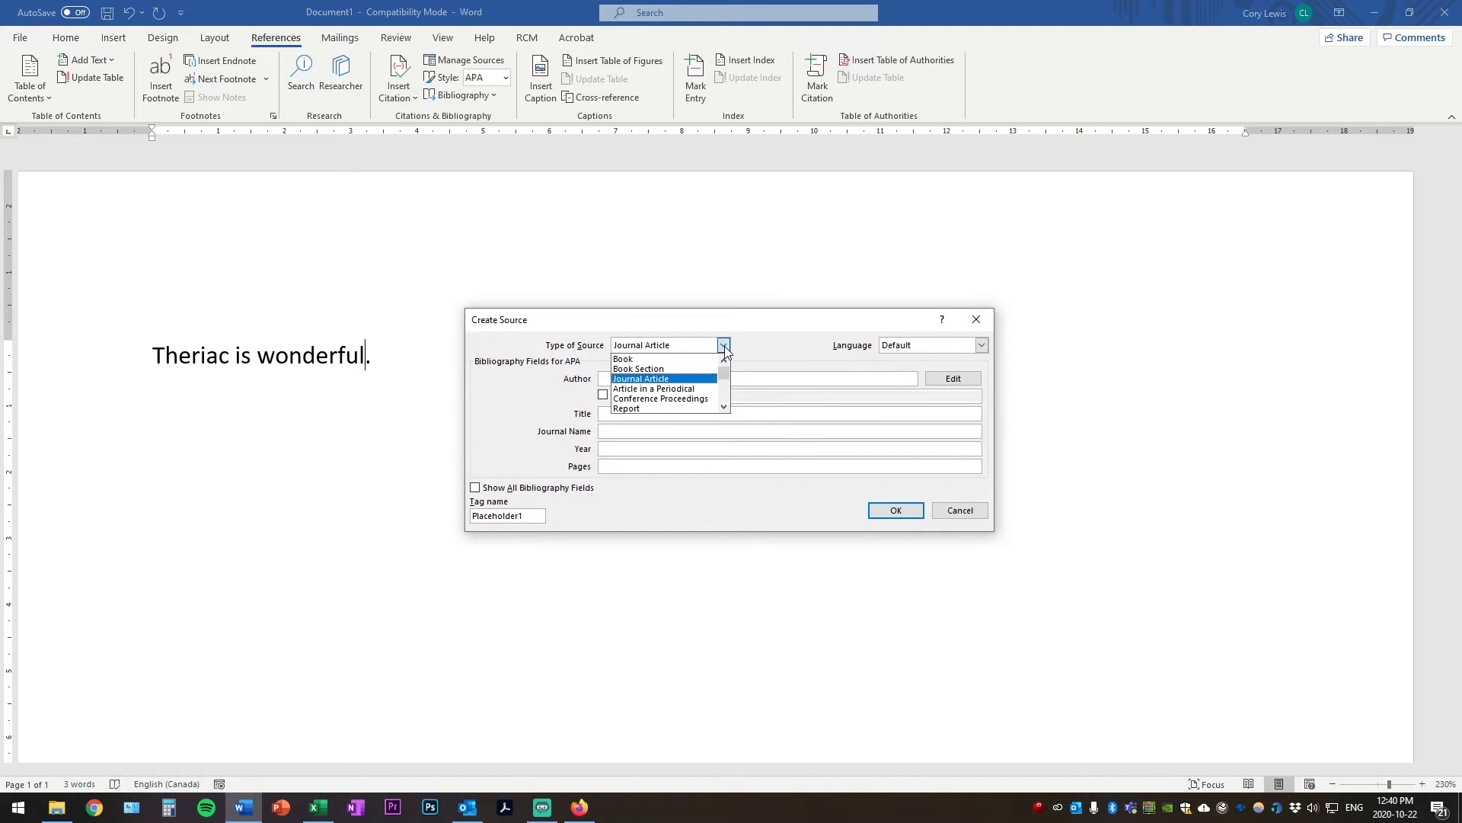
left_click(678, 360)
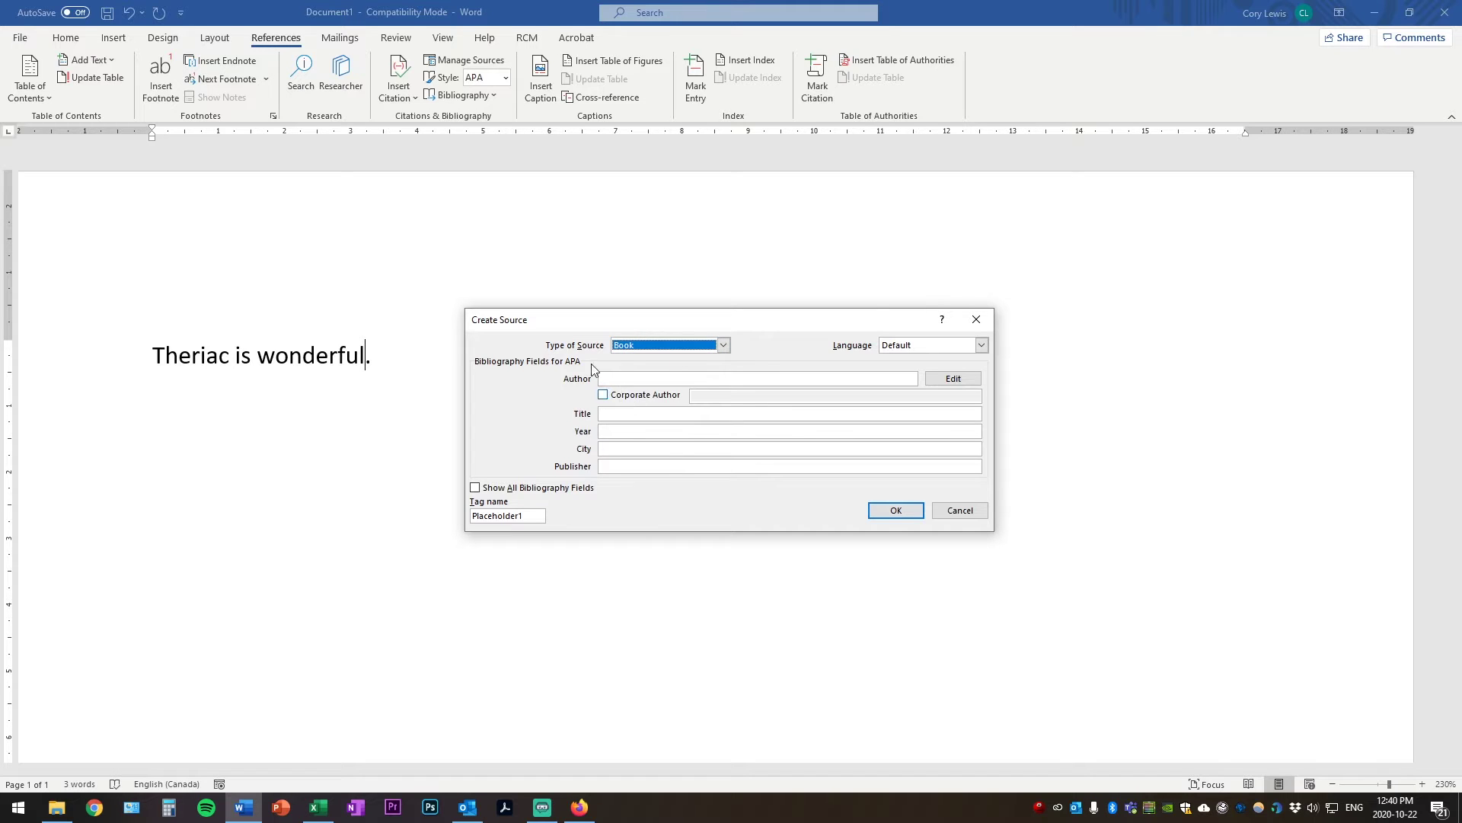
left_click(724, 345)
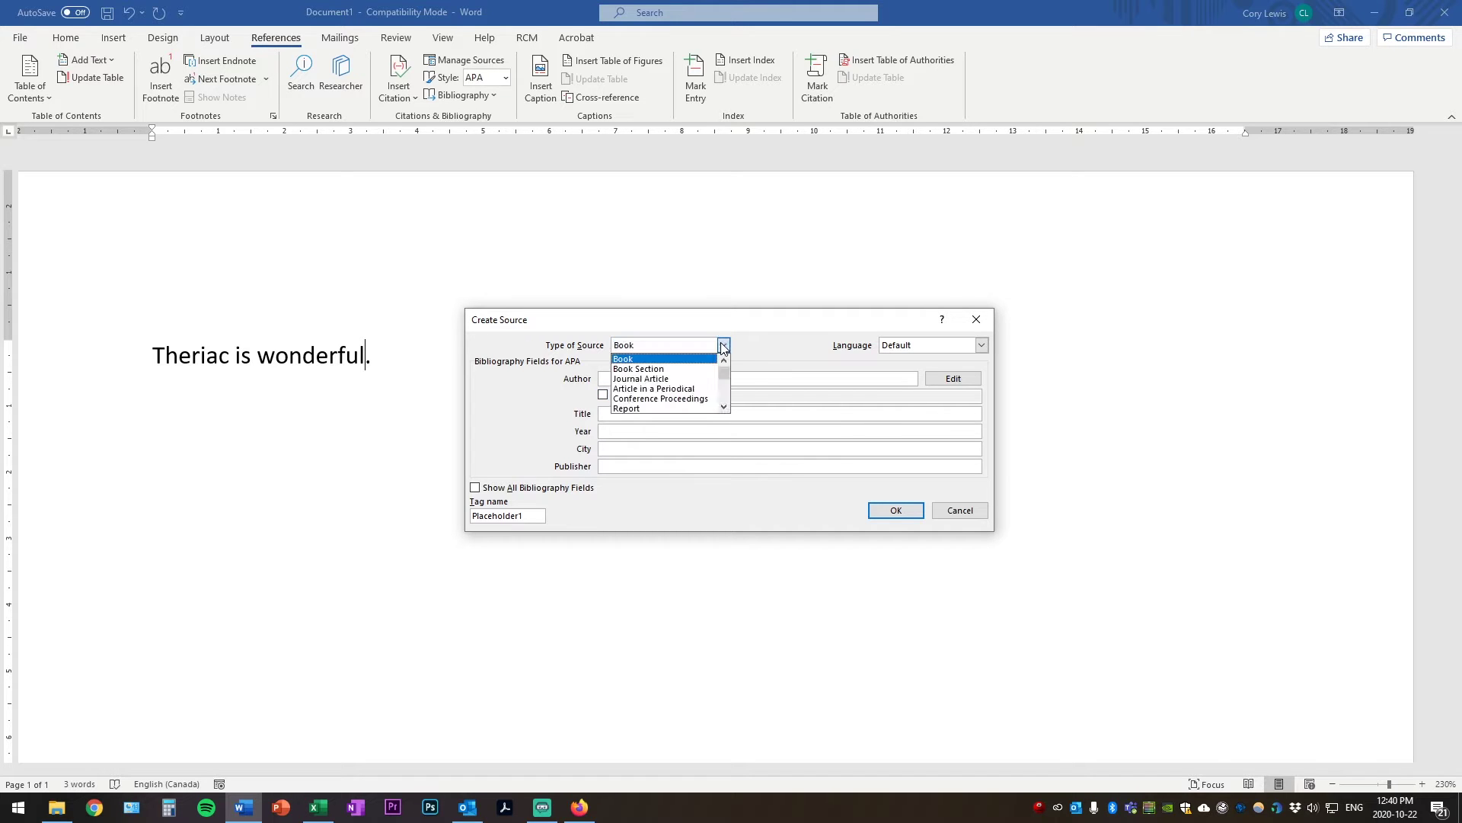
left_click(674, 381)
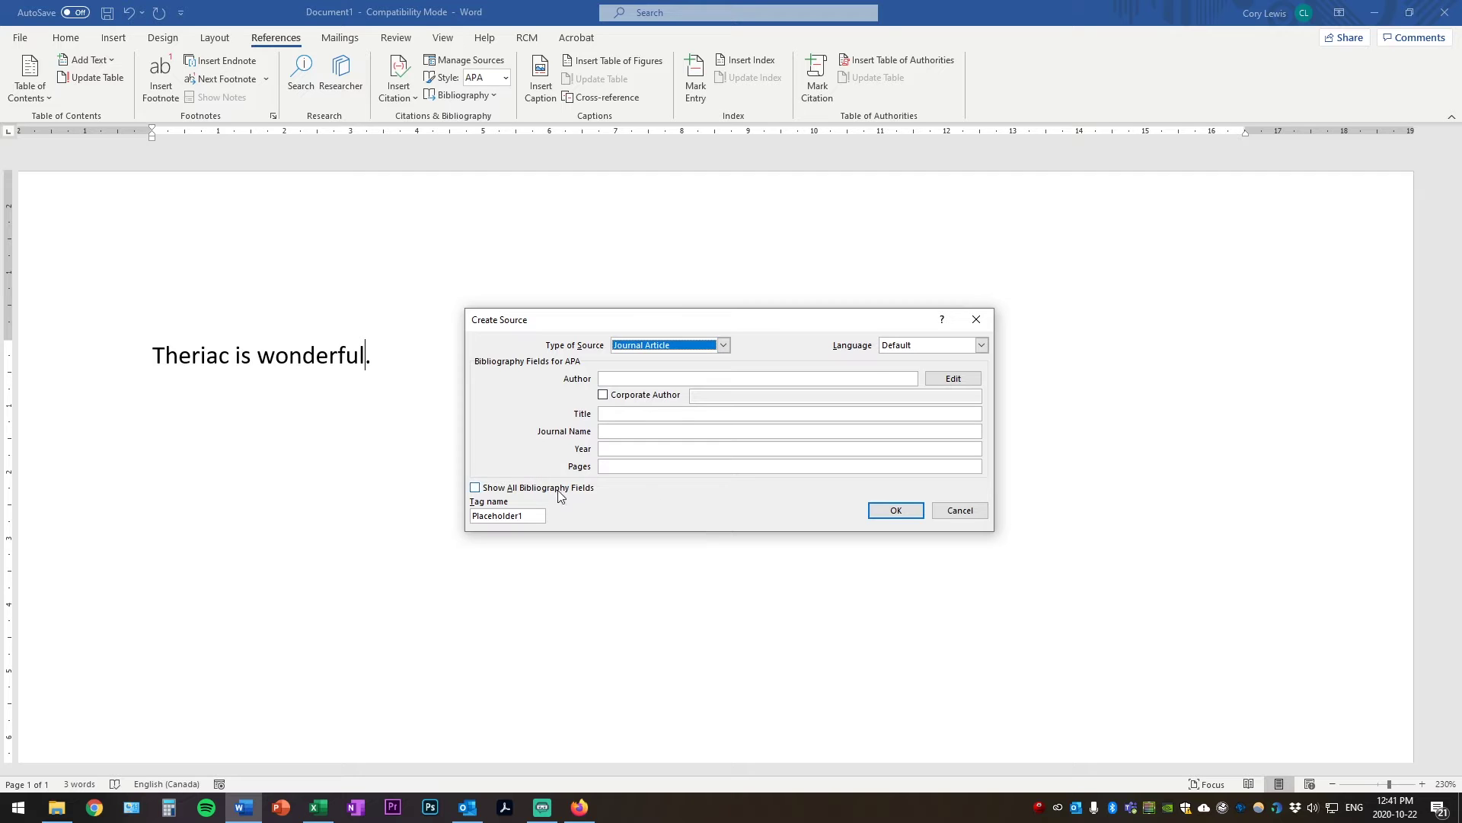
- Show all bibliography fields for the new source and look through the additional ones, including Volume
left_click(476, 488)
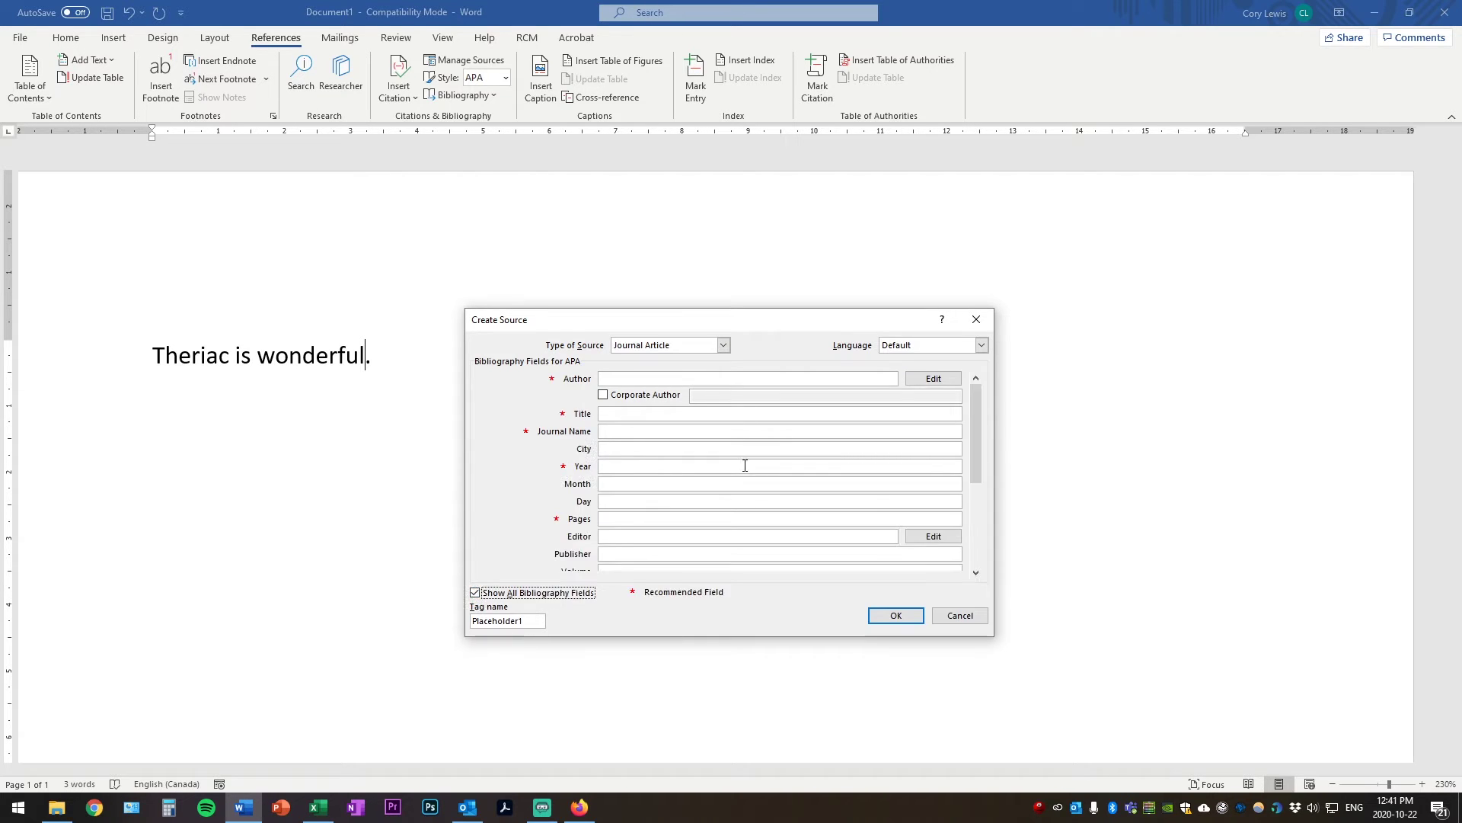
left_click_drag(973, 440, 957, 364)
left_click_drag(975, 459, 980, 483)
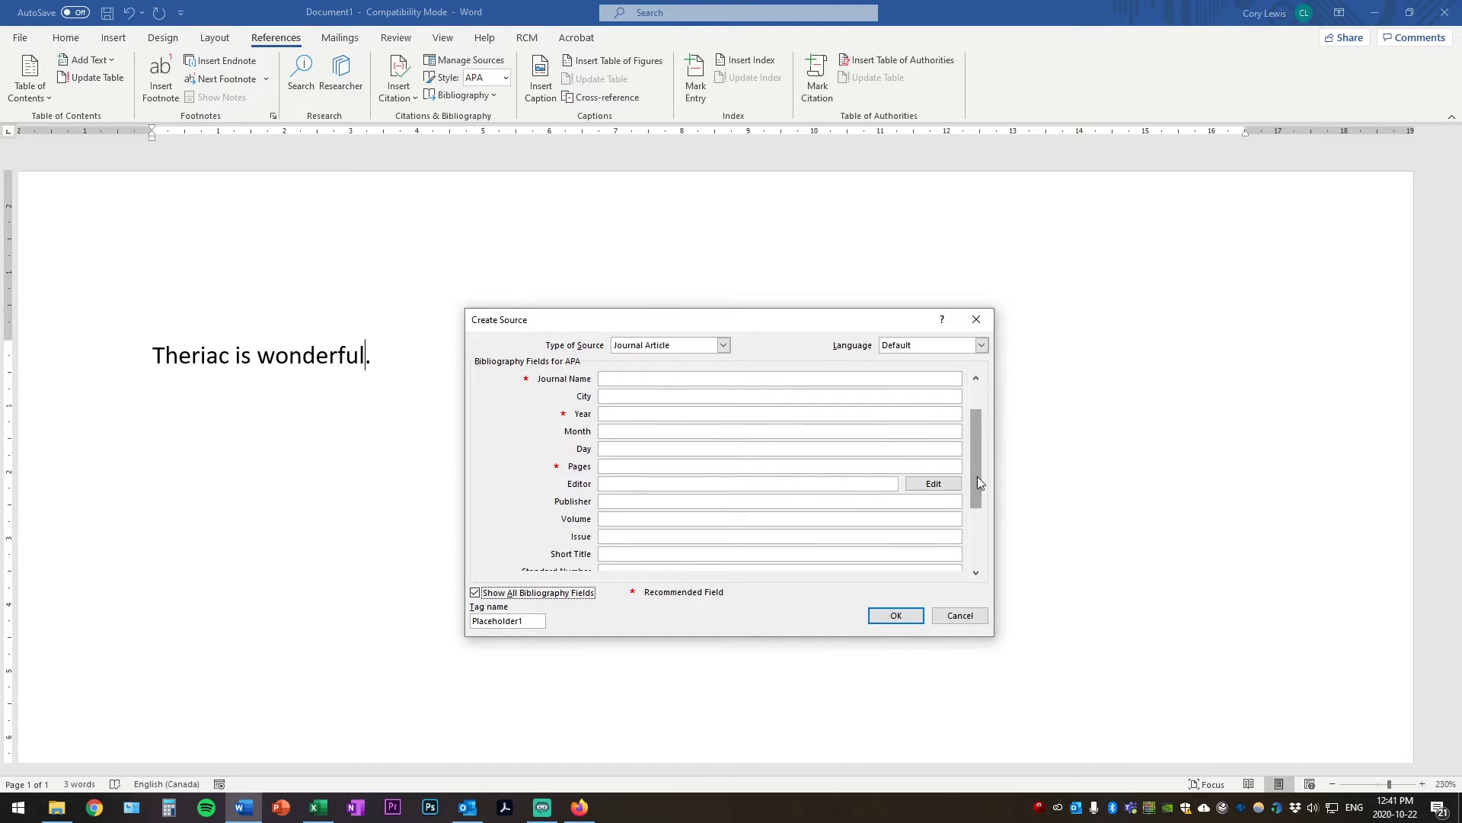
left_click(615, 519)
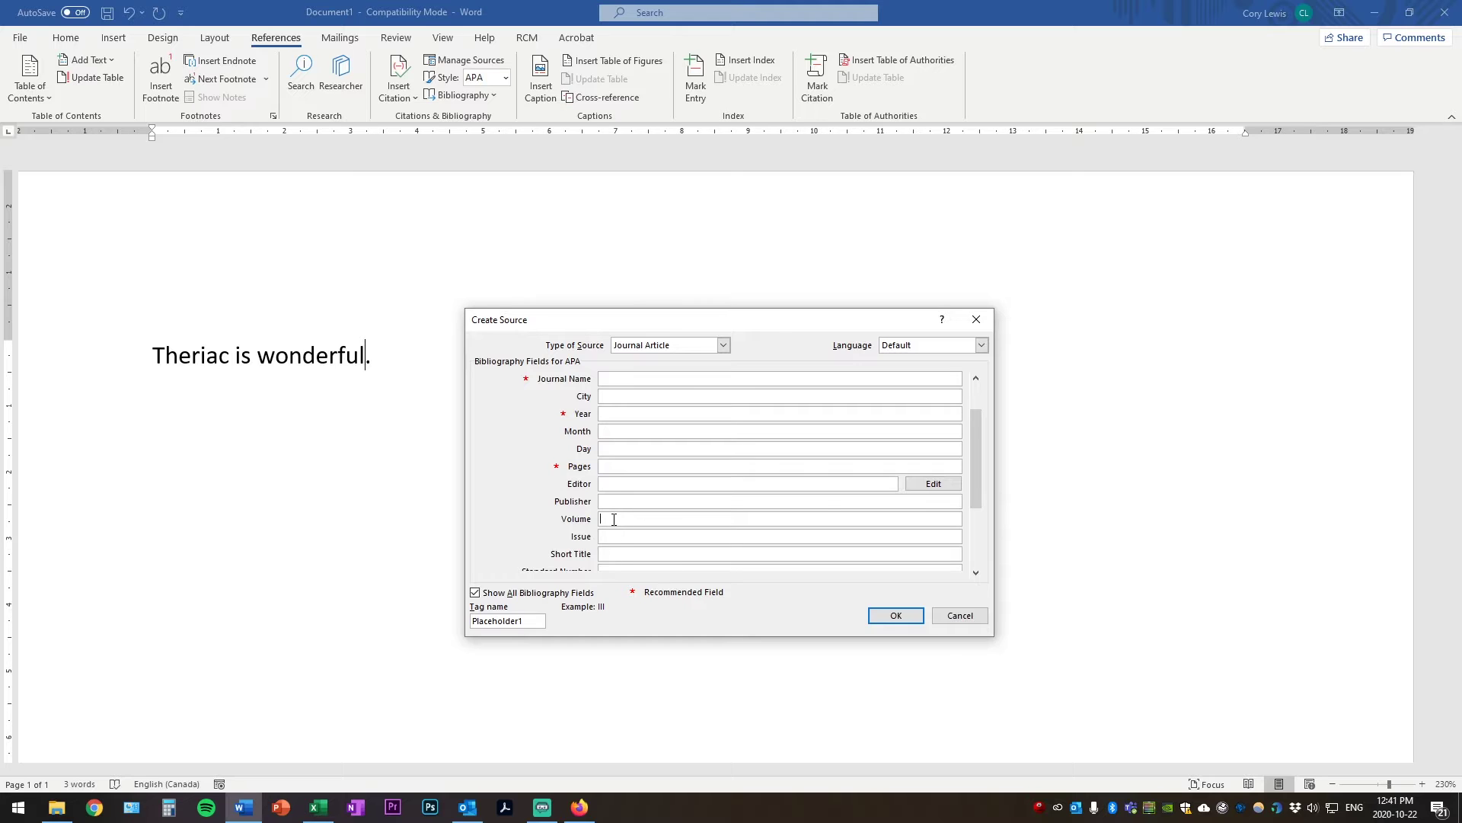
left_click_drag(977, 451, 981, 352)
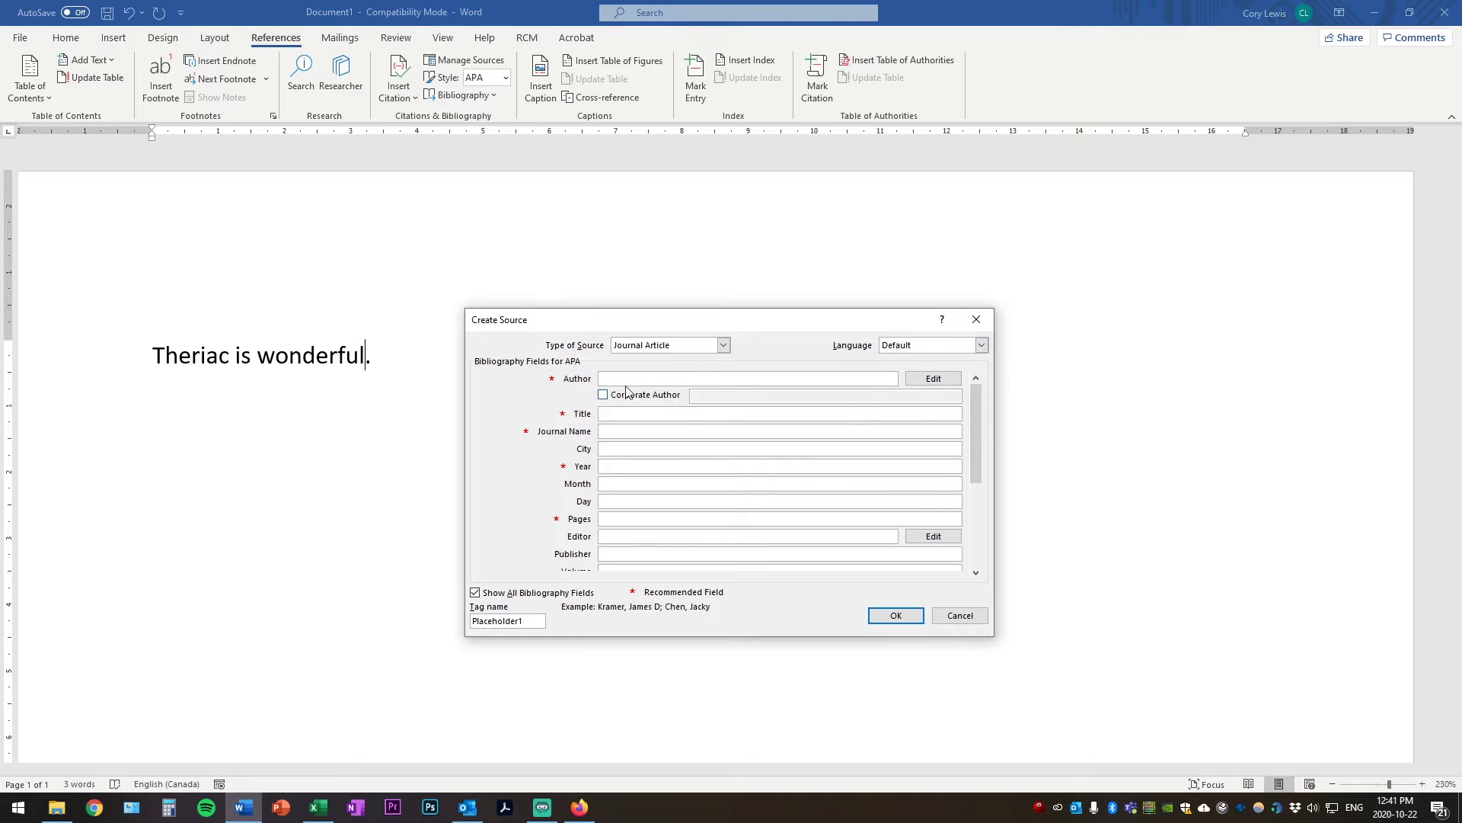
left_click(620, 378)
- Switch to Google Scholar in Firefox and open the citation formats for "Treating medieval plague: the wonderful virtues of theriac"
left_click(577, 808)
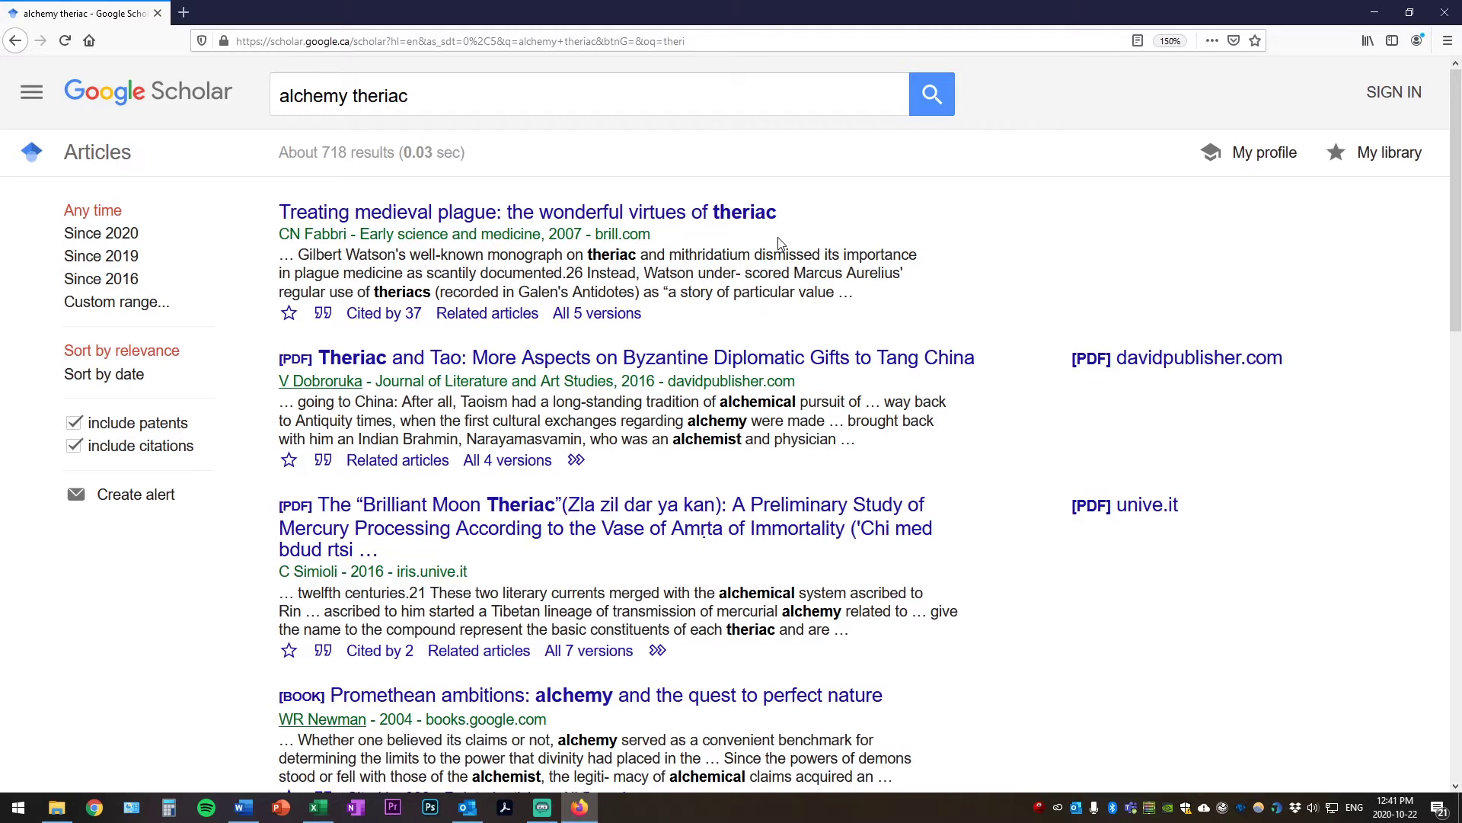
left_click_drag(779, 215, 276, 214)
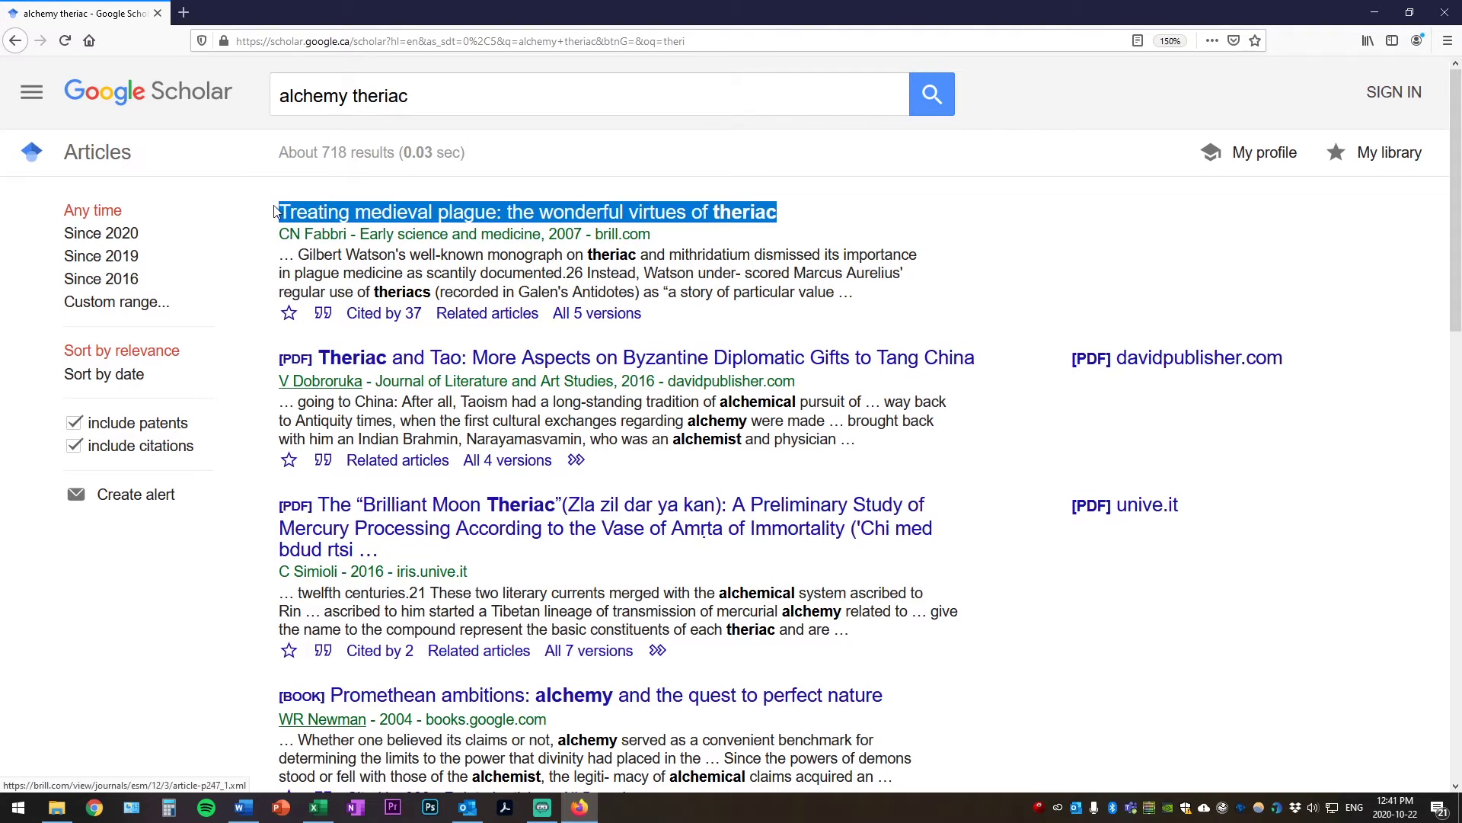
left_click(964, 244)
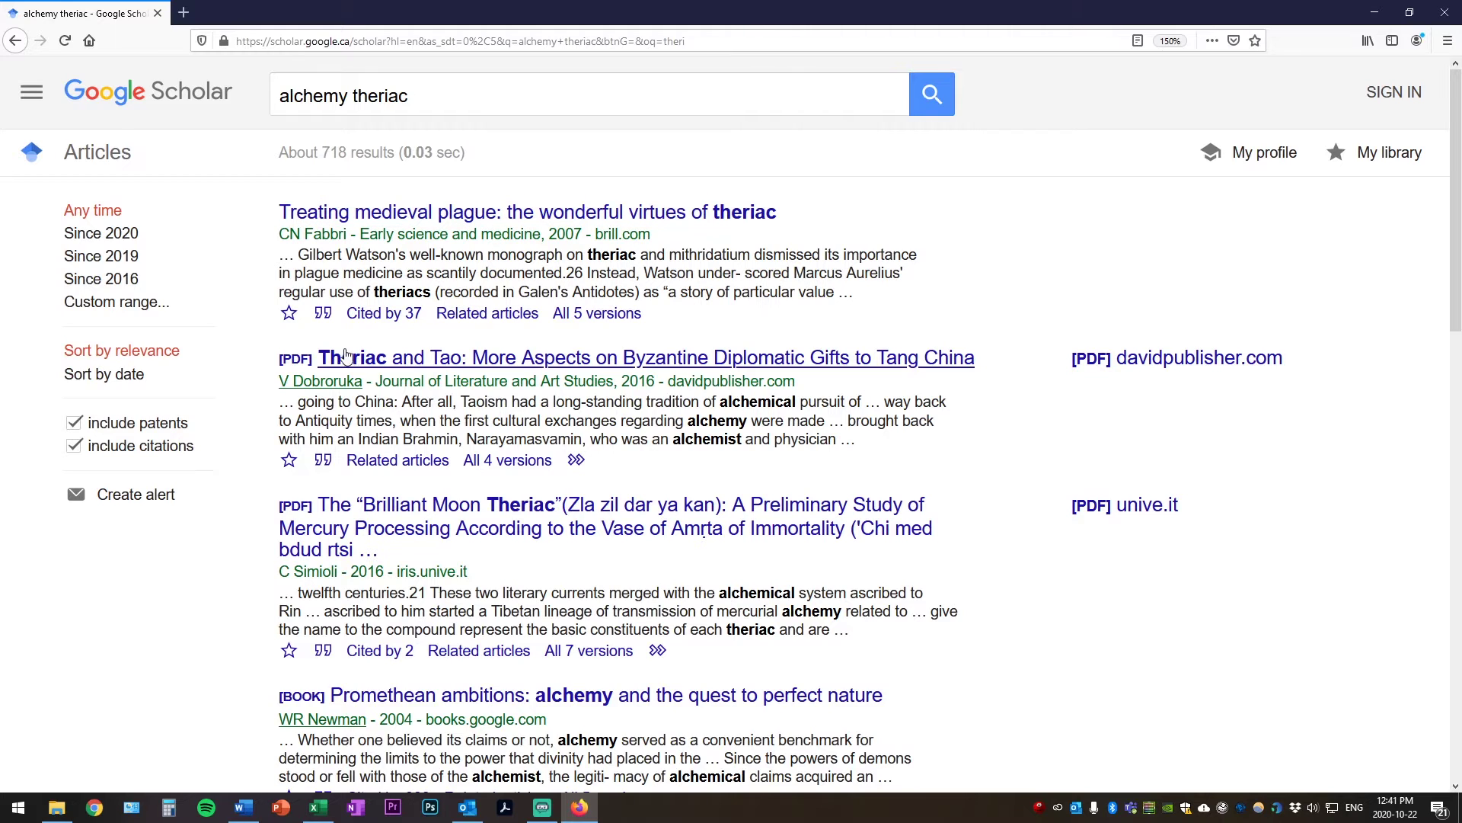
left_click(326, 315)
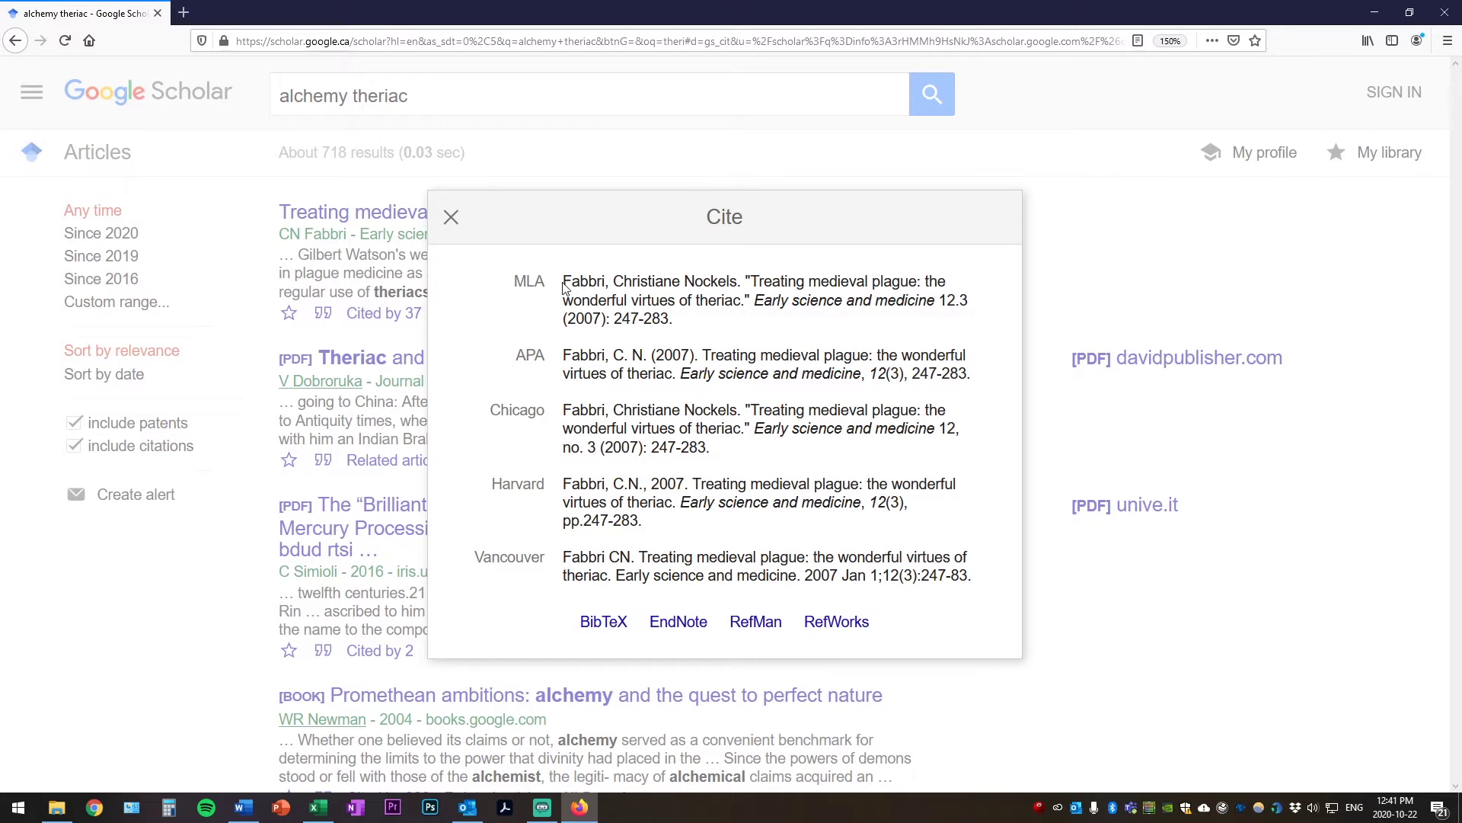
- Copy the author's full name from the MLA citation into the Author field of the source in Word
left_click_drag(563, 283, 741, 301)
key("ctrl+c")
key("alt+Tab")
type("Fabbri, Christiane Nockels")
- Fill in the source's title from the MLA citation as "Treating medieval plague: the wonderful virtues of theriac"
key("alt+Tab")
key("alt+Tab")
left_click(729, 414)
key("ctrl+v")
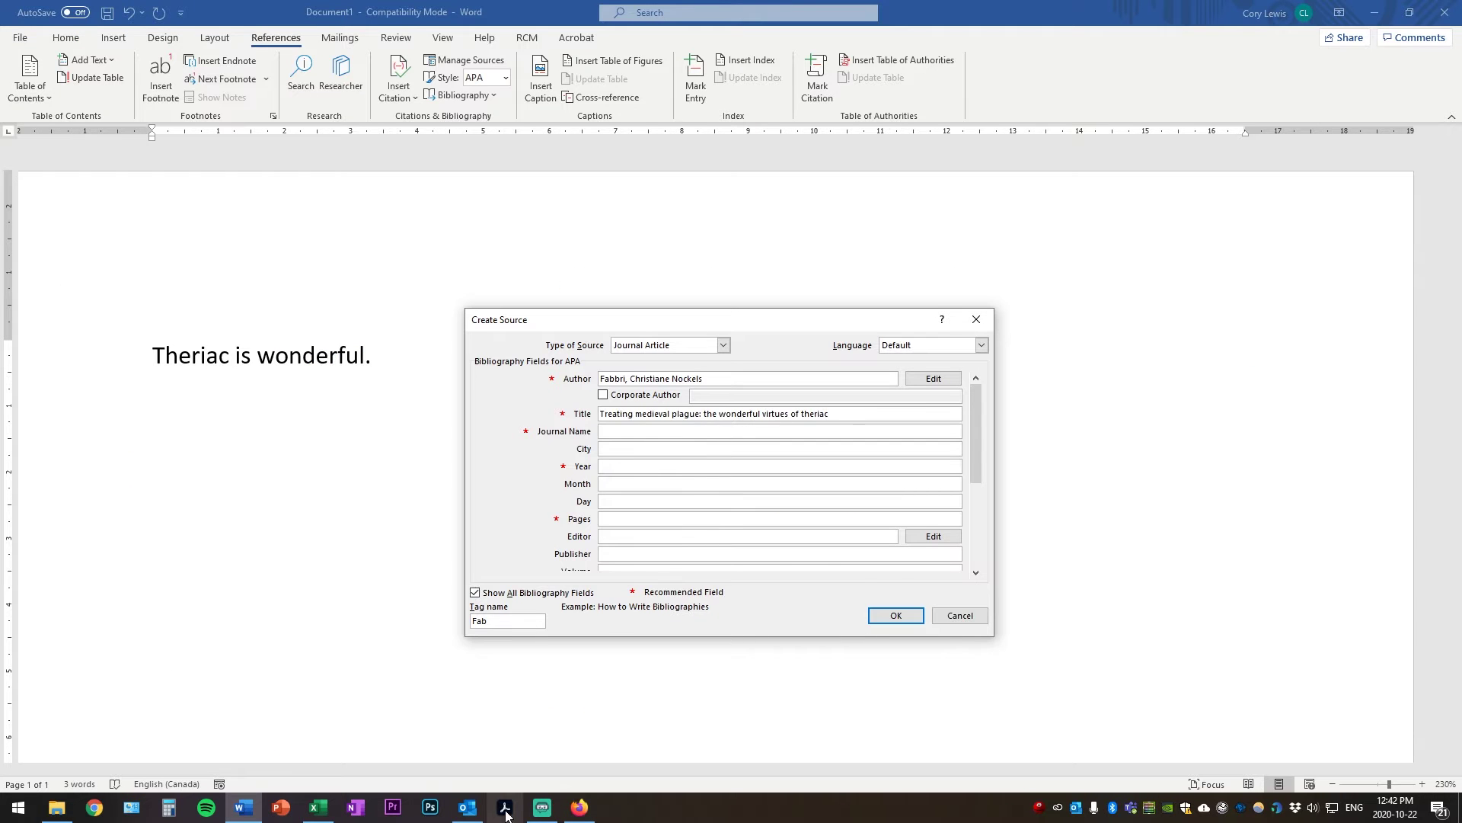
- Copy the journal name "Early science and medicine" from the MLA citation into the source's Journal Name field
key("alt+Tab")
left_click_drag(846, 288, 994, 288)
key("ctrl+c")
key("alt+Tab")
left_click(626, 431)
key("ctrl+v")
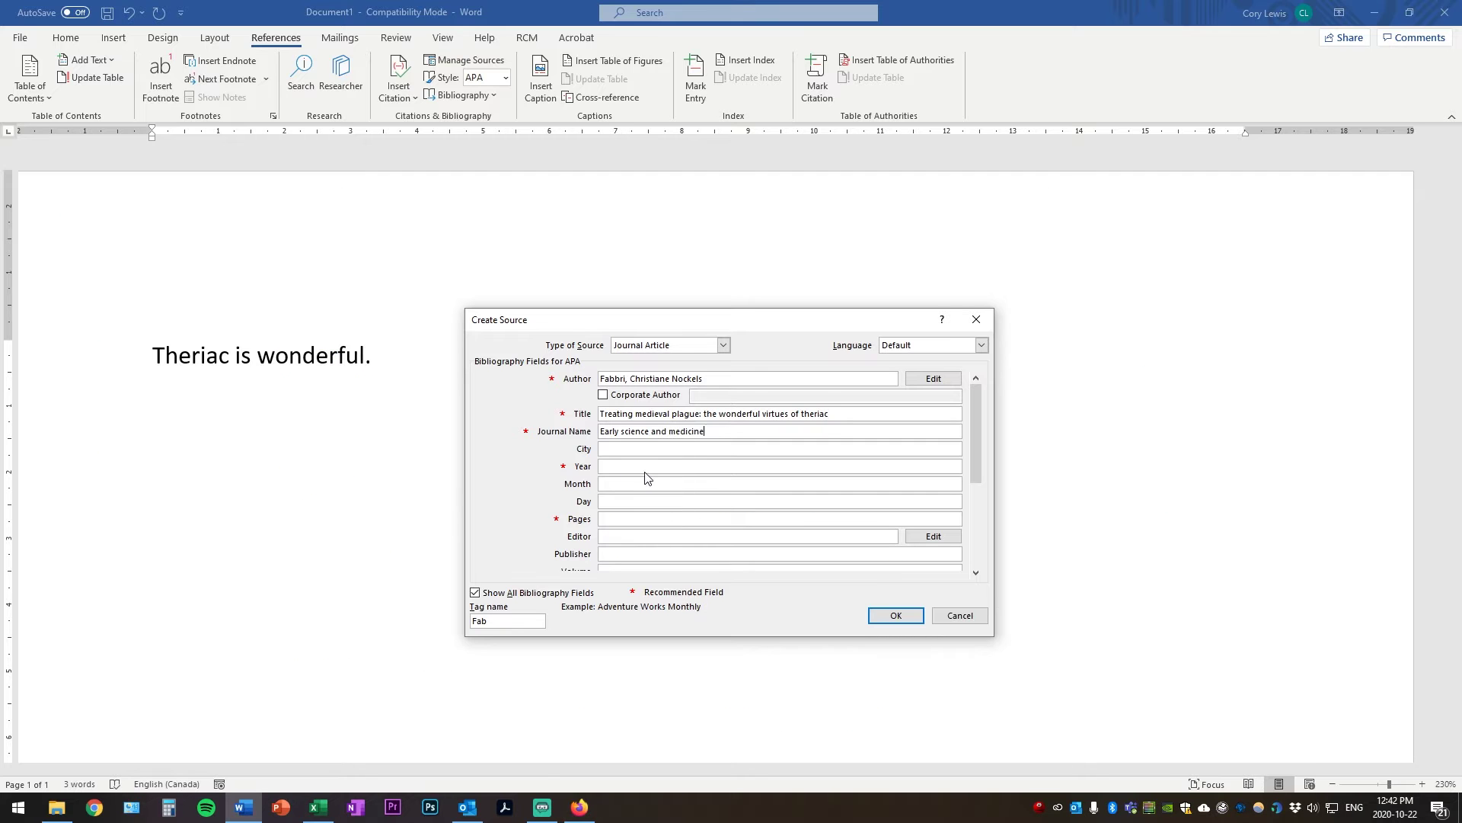
- Set the source's year to 2007 and its pages to 247-283, as given in the MLA citation
left_click(646, 469)
type("2007")
key("alt+Tab")
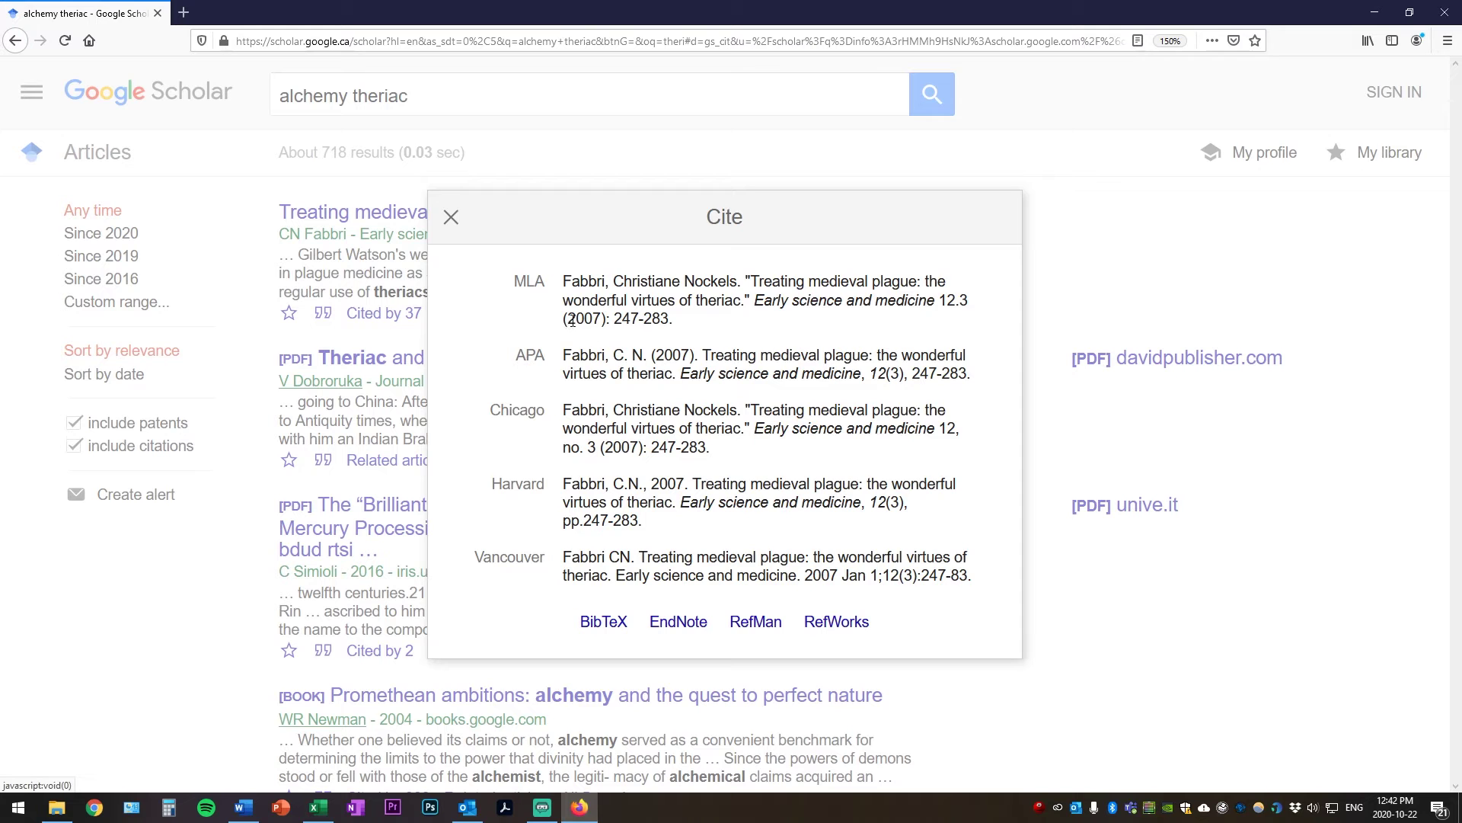
left_click_drag(673, 318, 623, 319)
key("alt+Tab")
left_click(610, 518)
type("247-283")
- Enter volume 12 and issue 3 from the MLA citation, and save the source to insert its citation
key("alt+Tab")
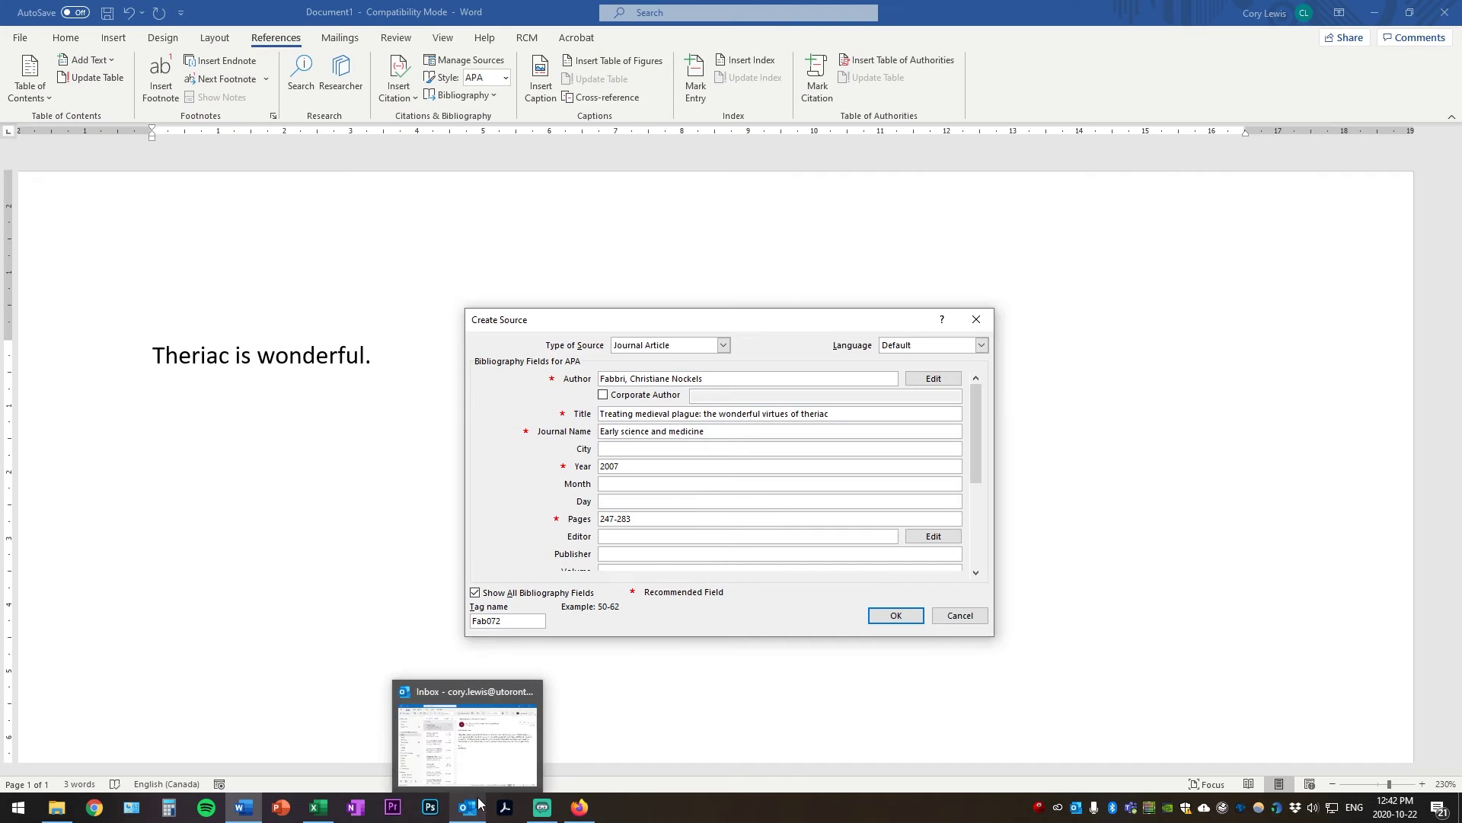
left_click(944, 300)
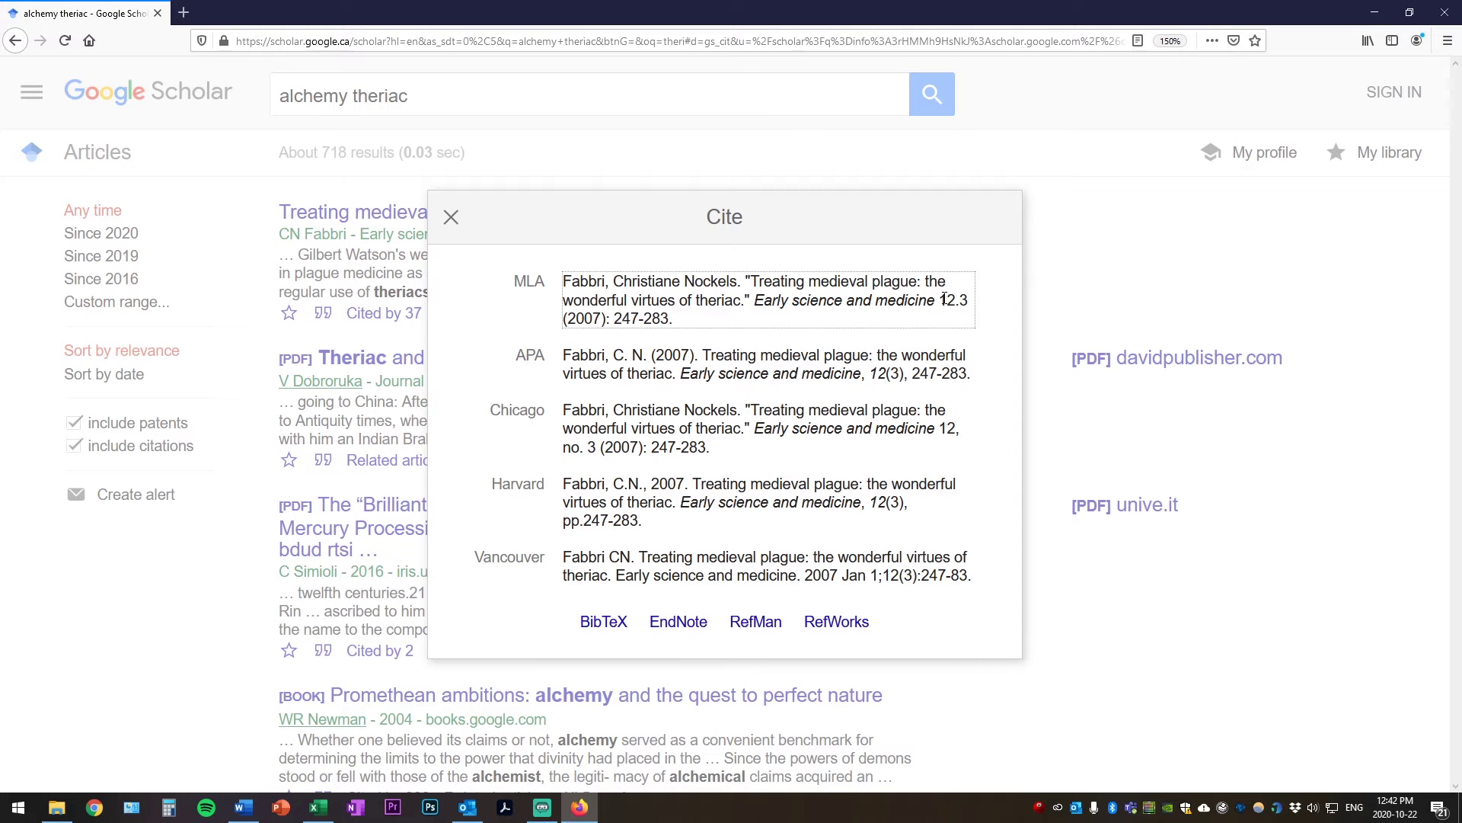
left_click_drag(942, 299, 970, 306)
left_click(948, 306)
key("alt+Tab")
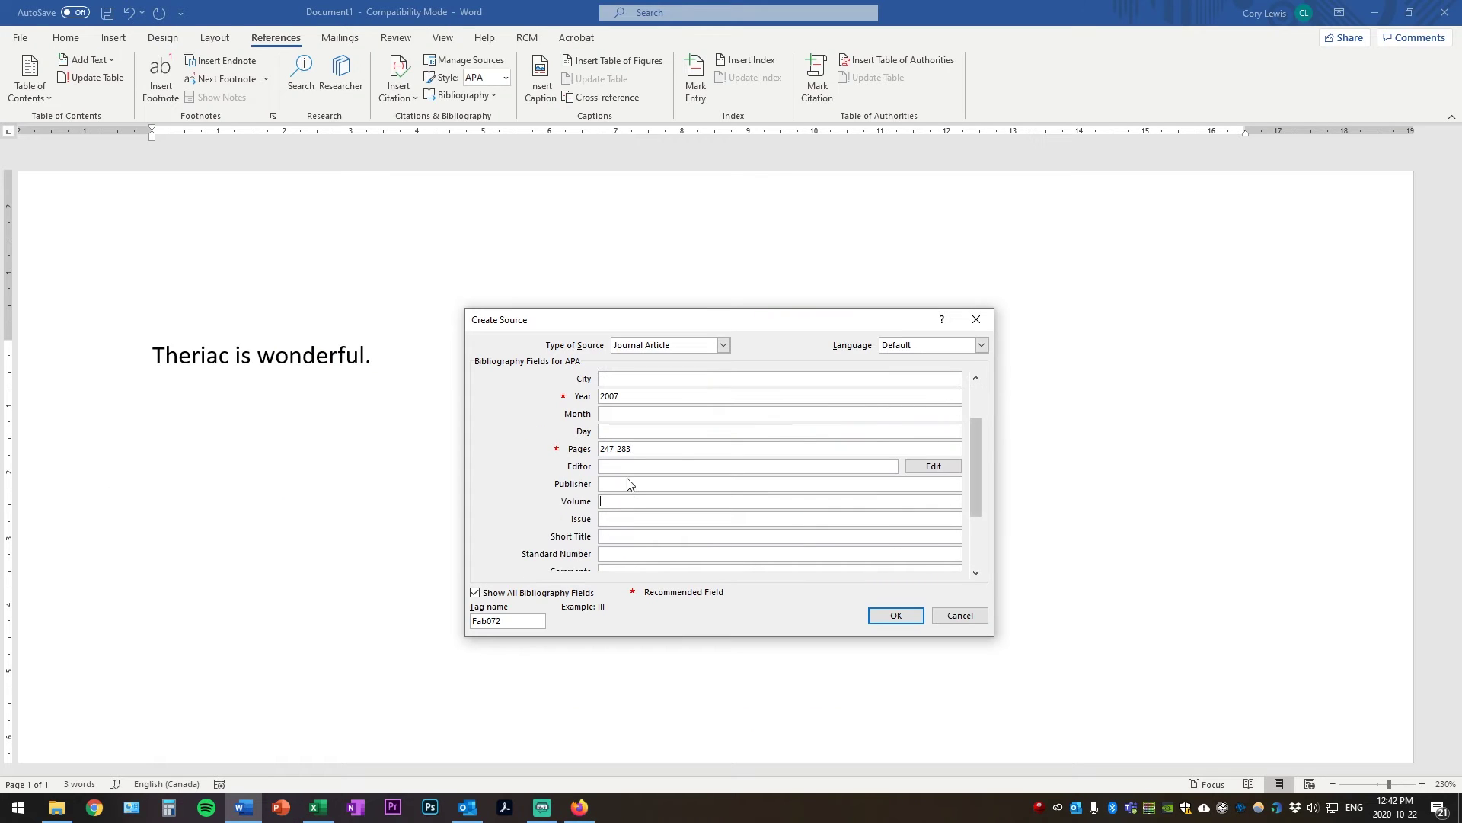
type("3")
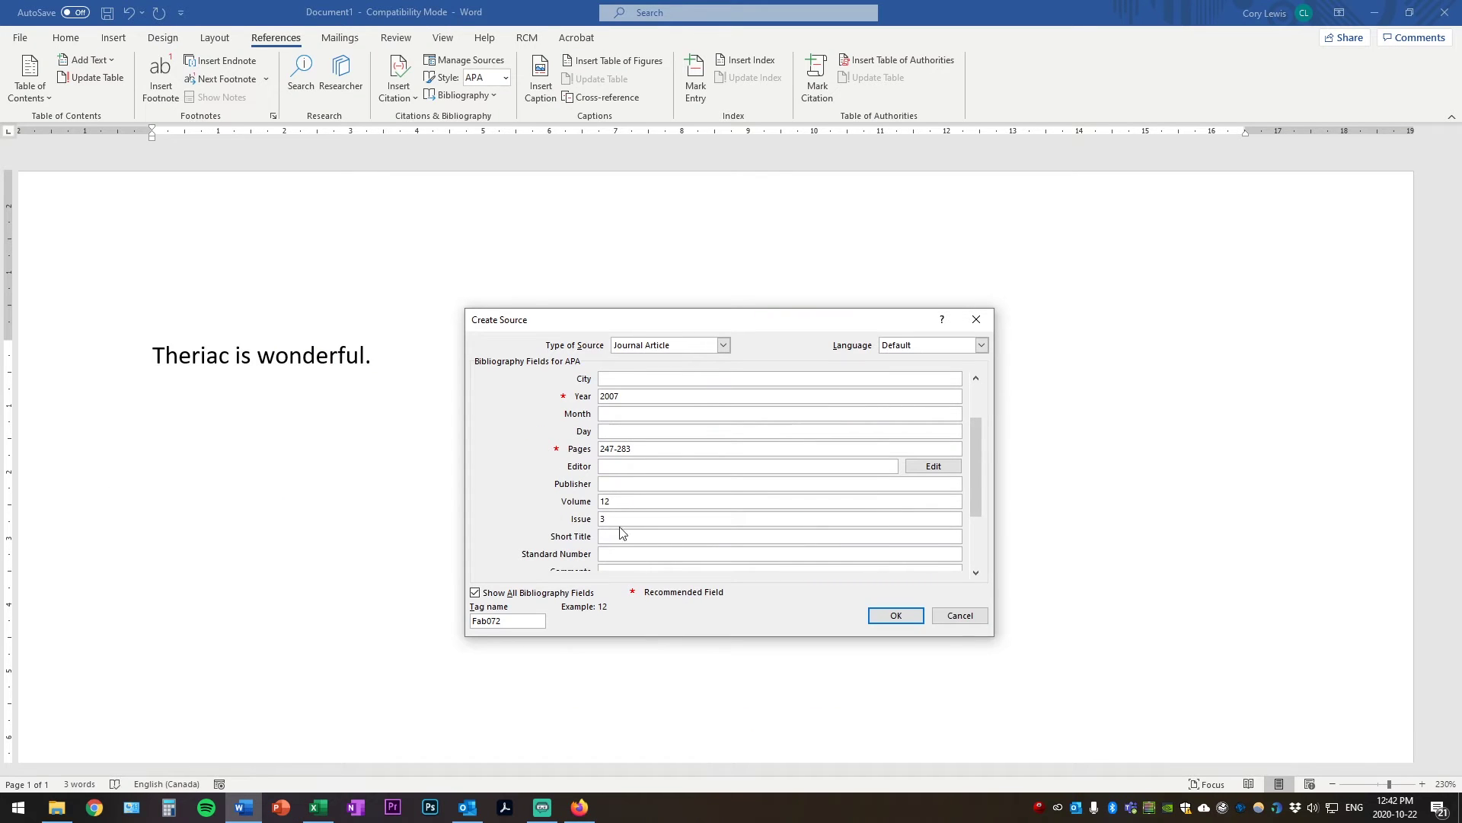
left_click(894, 614)
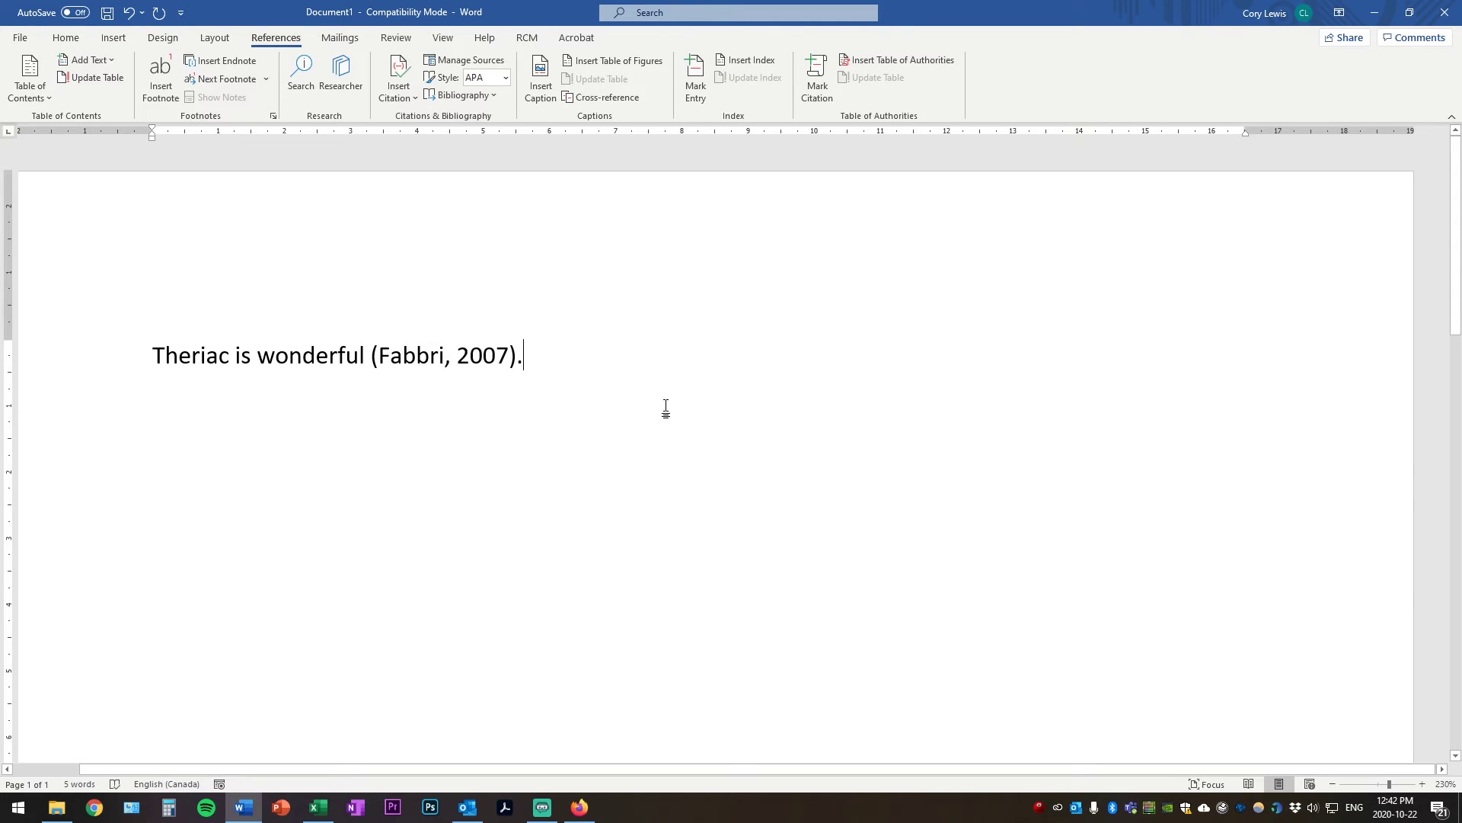
- Add a new paragraph "Theriac is great." and cite the existing 2007 article just before its period
key("Return")
type("Theriac is great.")
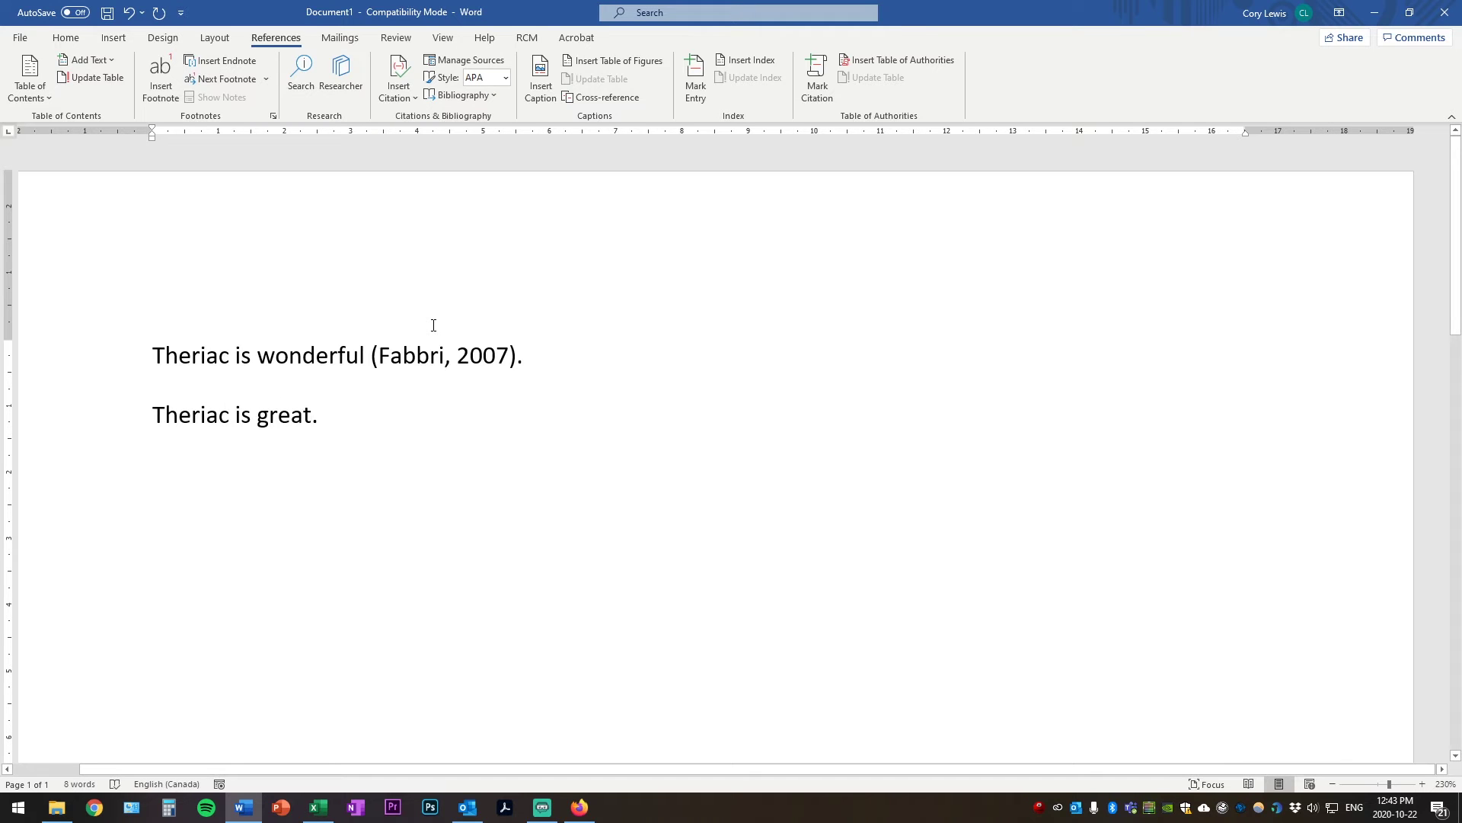
left_click(404, 102)
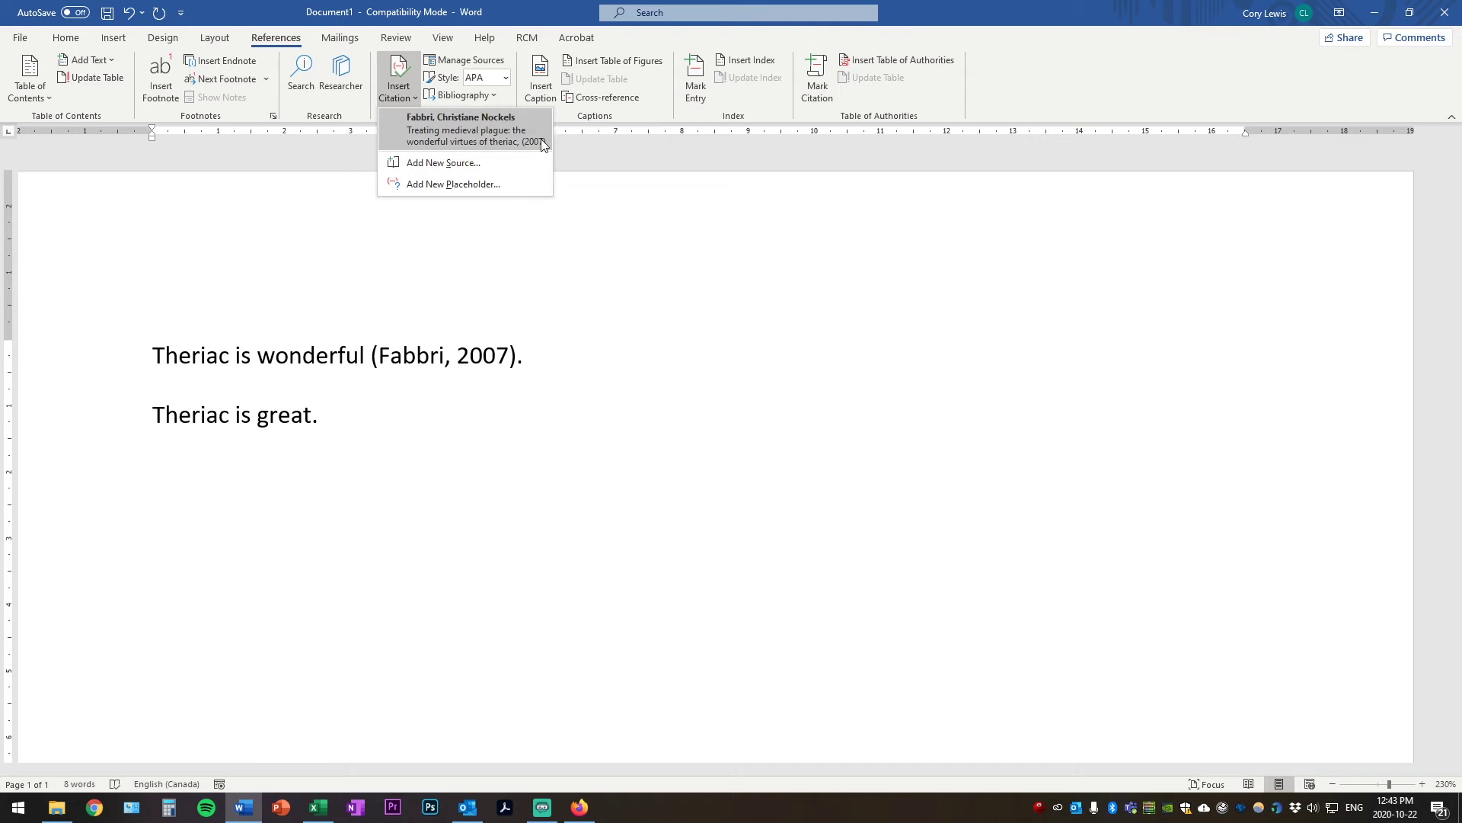
left_click(446, 126)
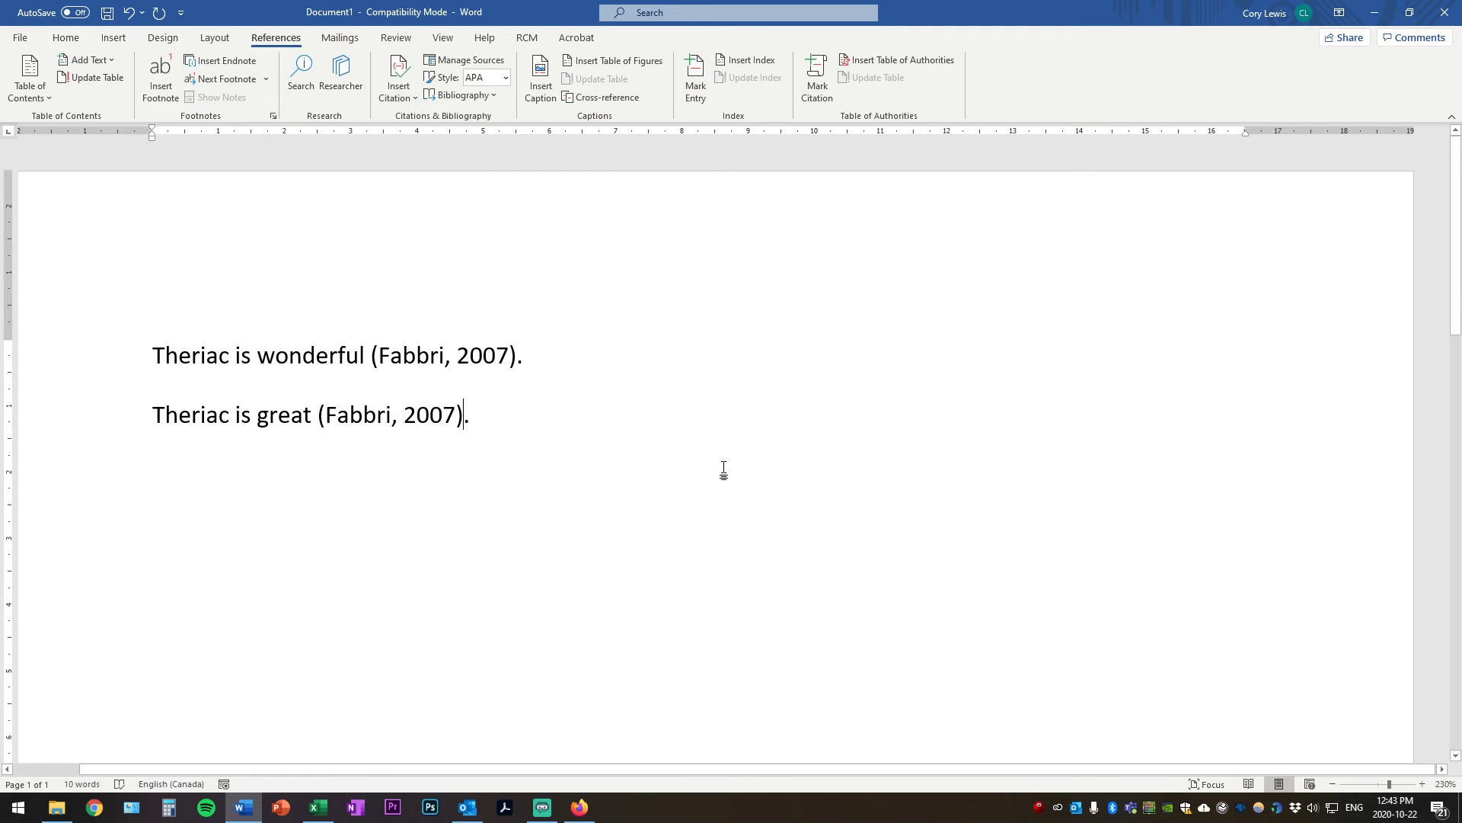
- Enclose the words "Theriac is wonderful" in quotation marks, leaving the citation outside them
left_click(162, 355)
type("\"")
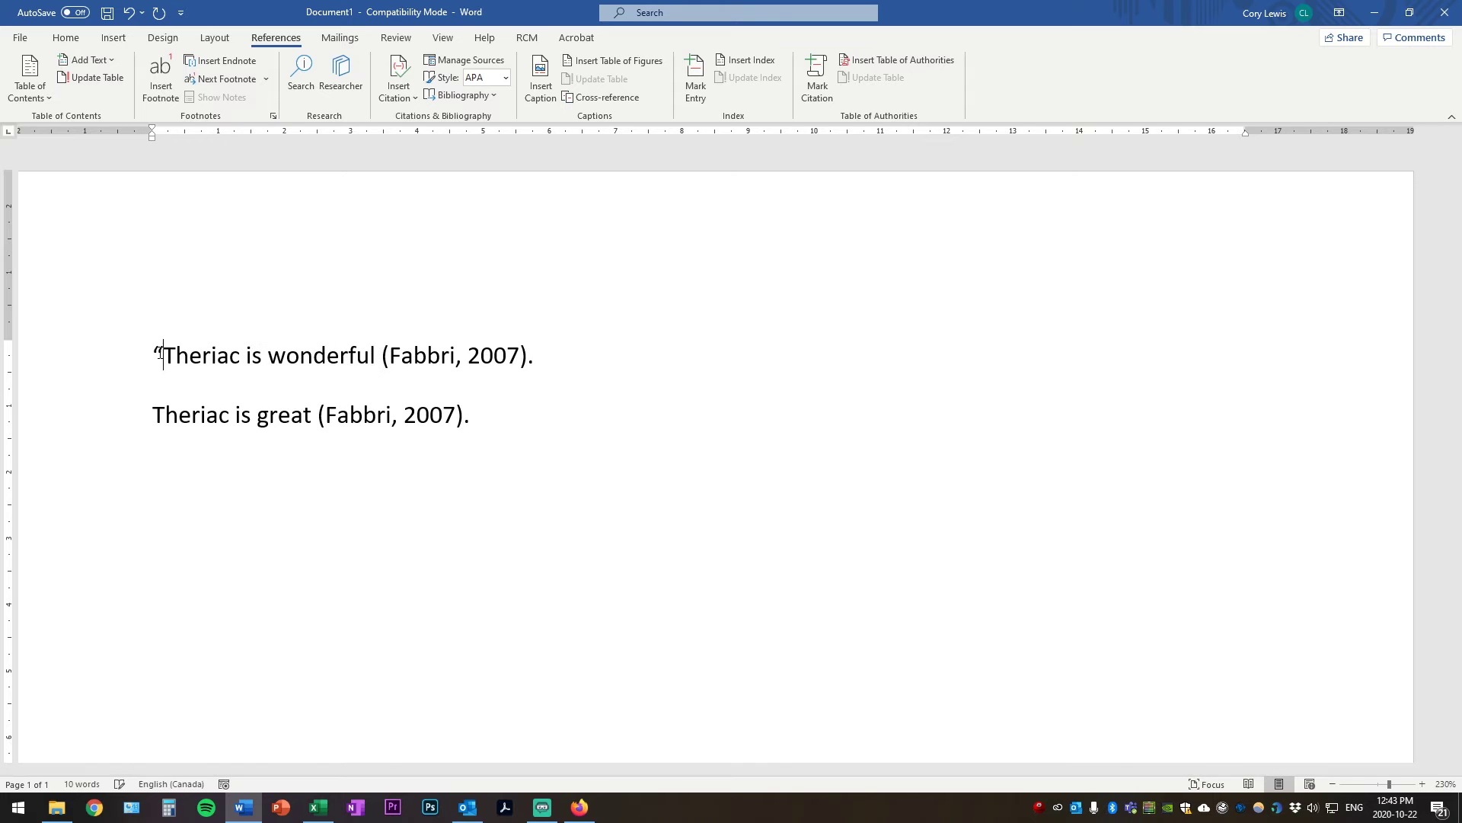
key("ctrl+Right")
key("ctrl+Right")
key("ctrl+Right")
key("Left")
type("\"")
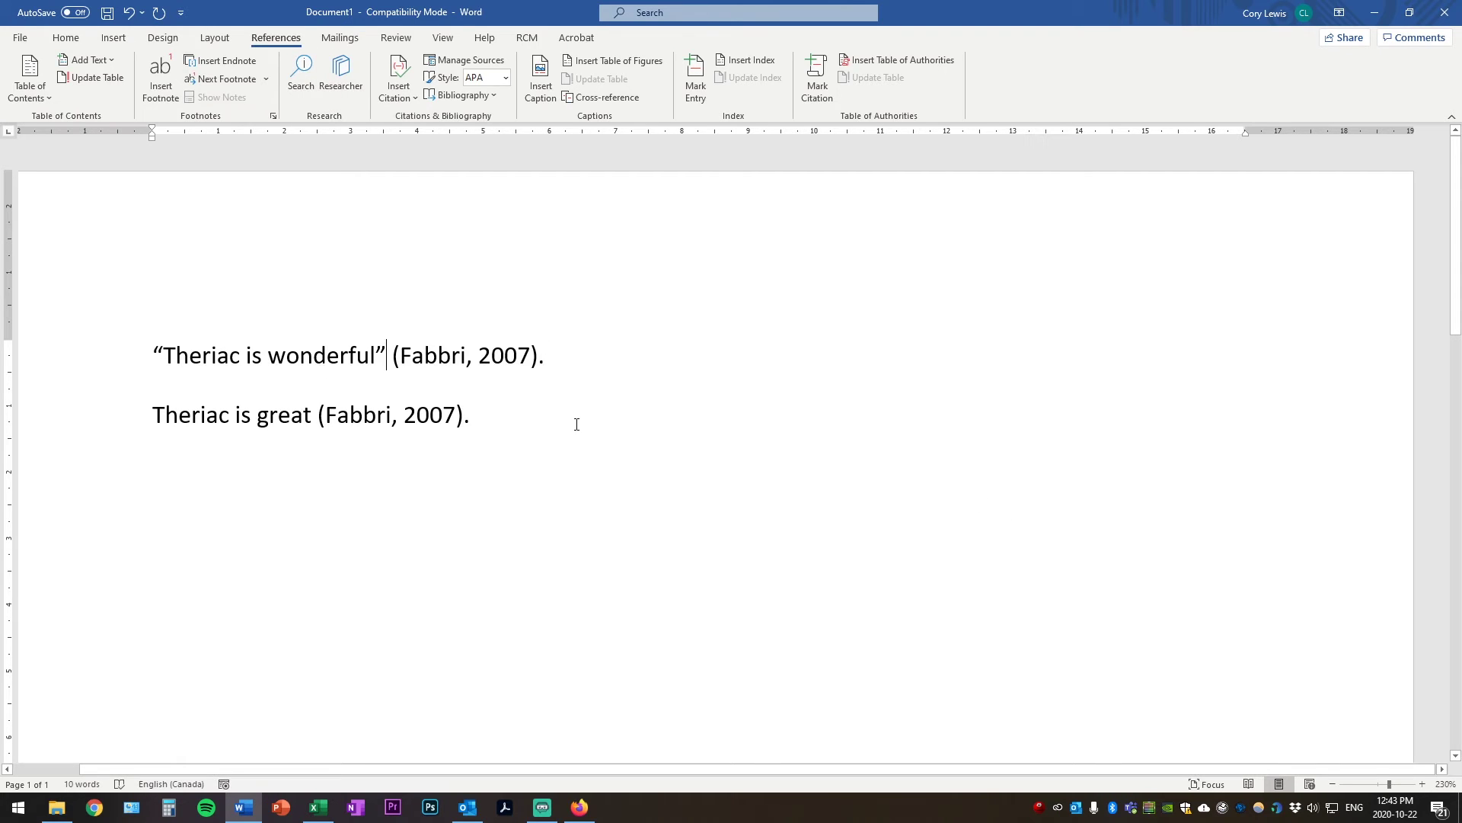
- Edit the citation after the quoted "Theriac is wonderful" to add page 123
left_click(524, 361)
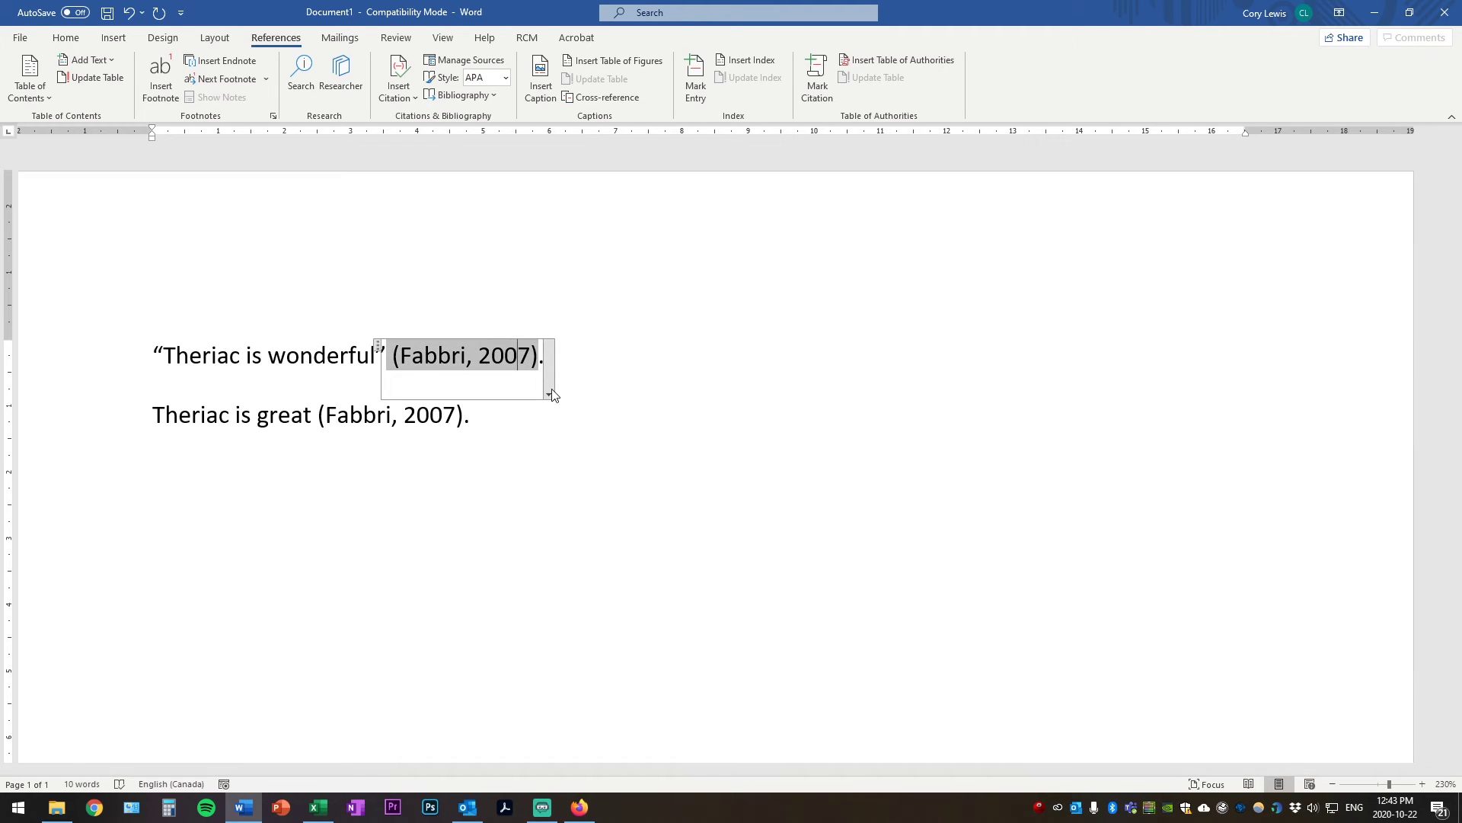
left_click(552, 382)
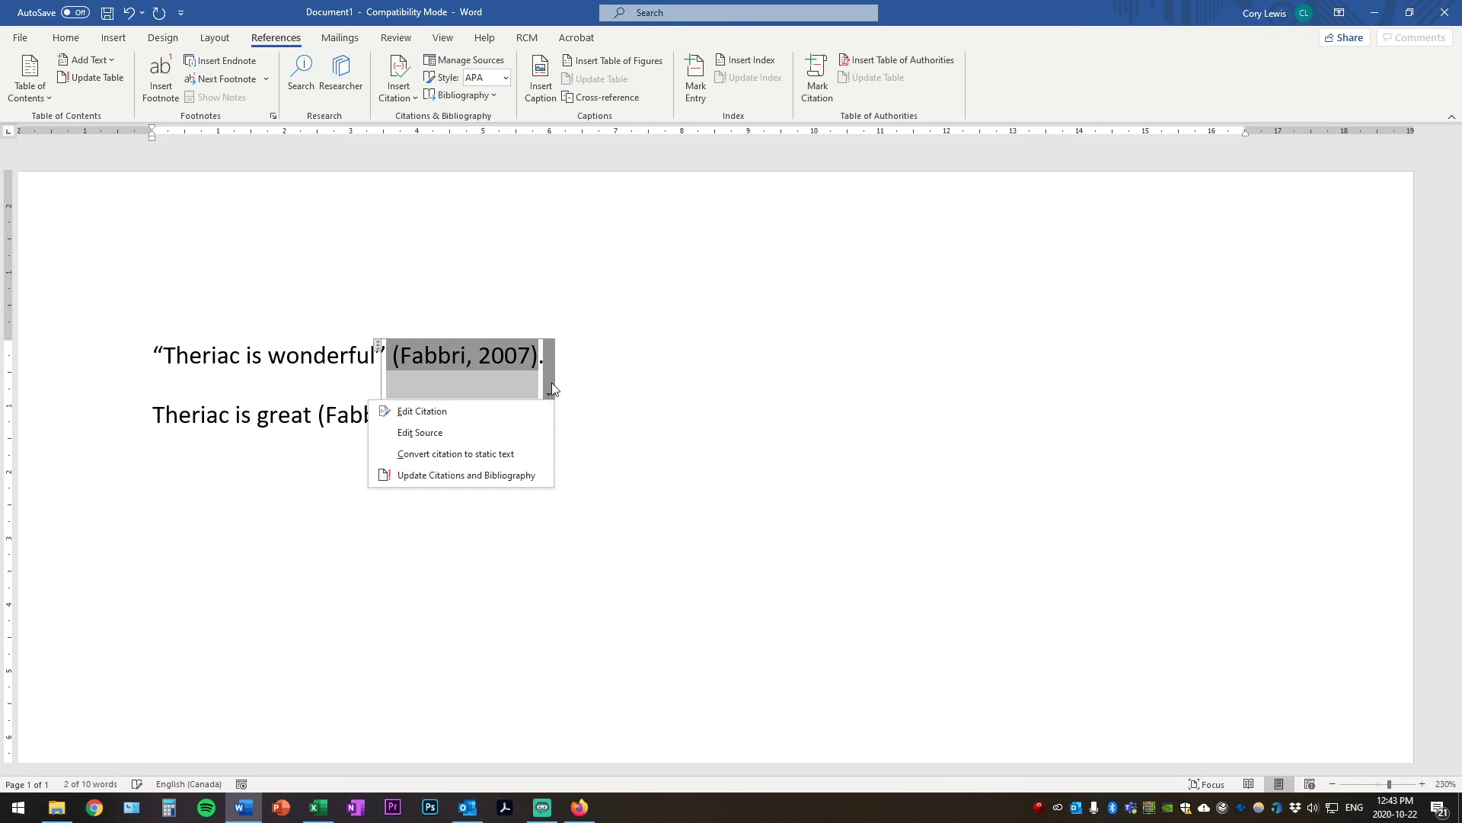
left_click(447, 412)
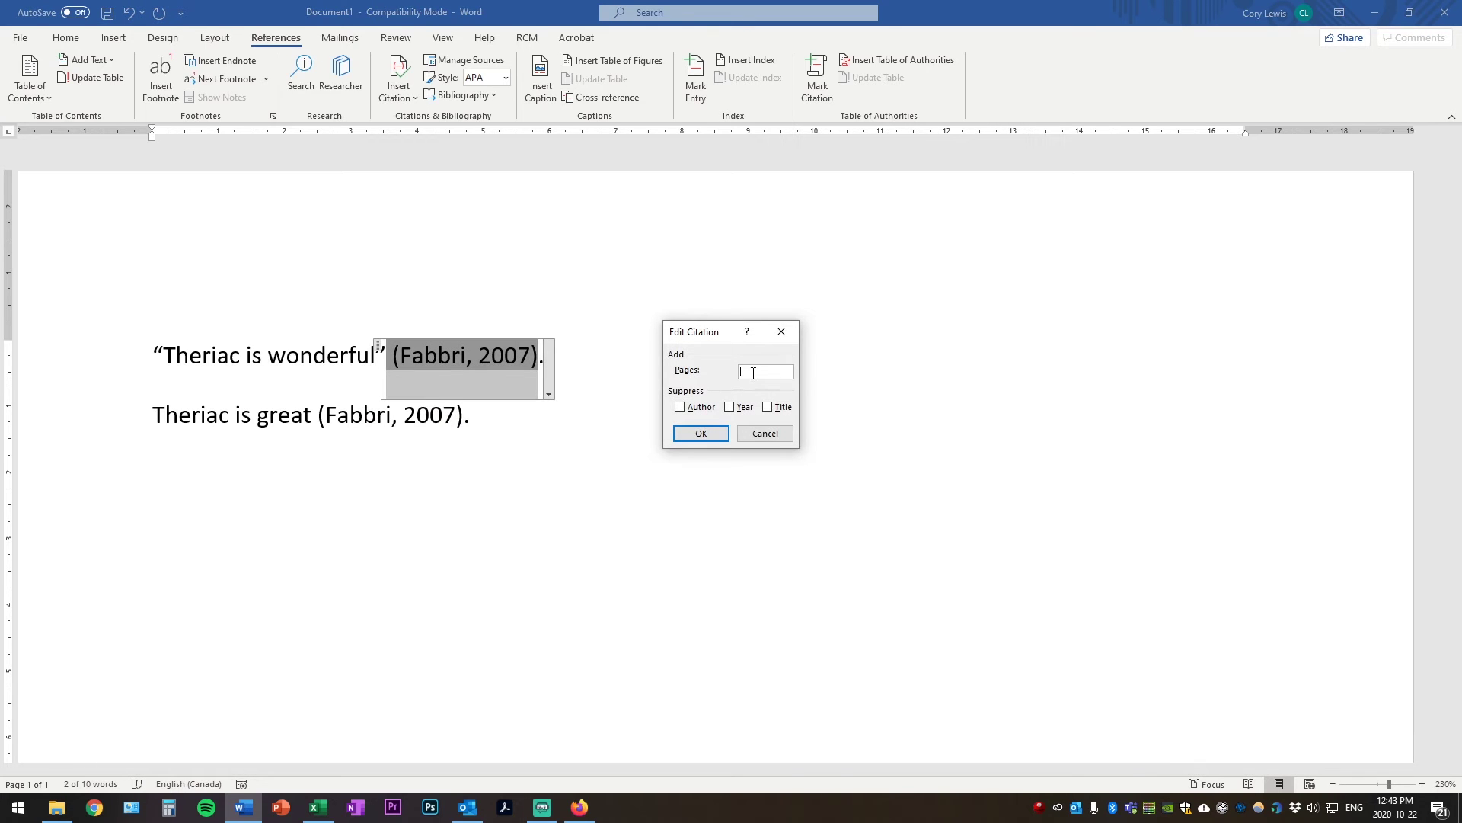
type("123")
key("Return")
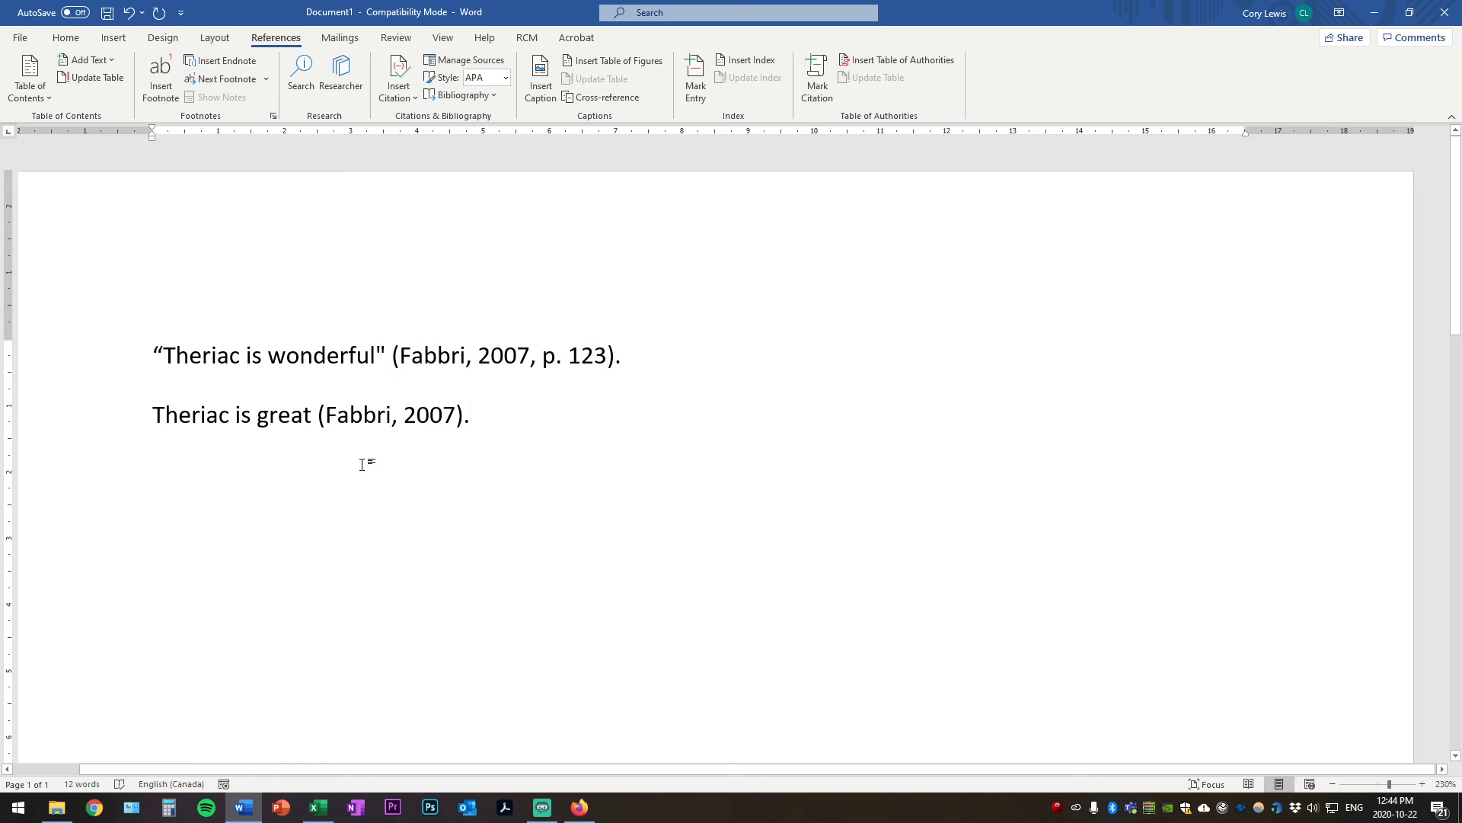
- Edit the citation after "Theriac is great" to add page 234
left_click(468, 427)
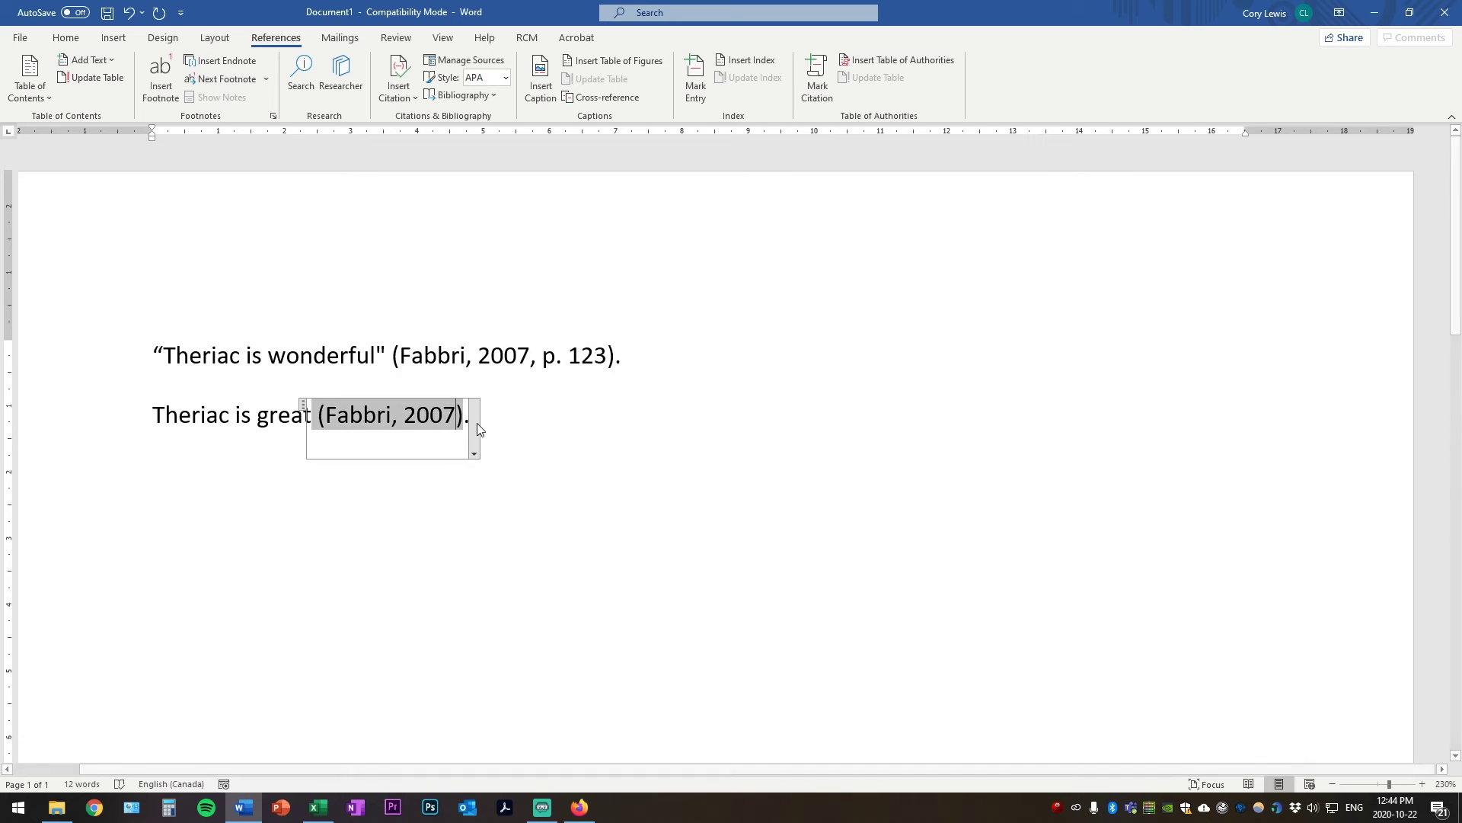
left_click(476, 425)
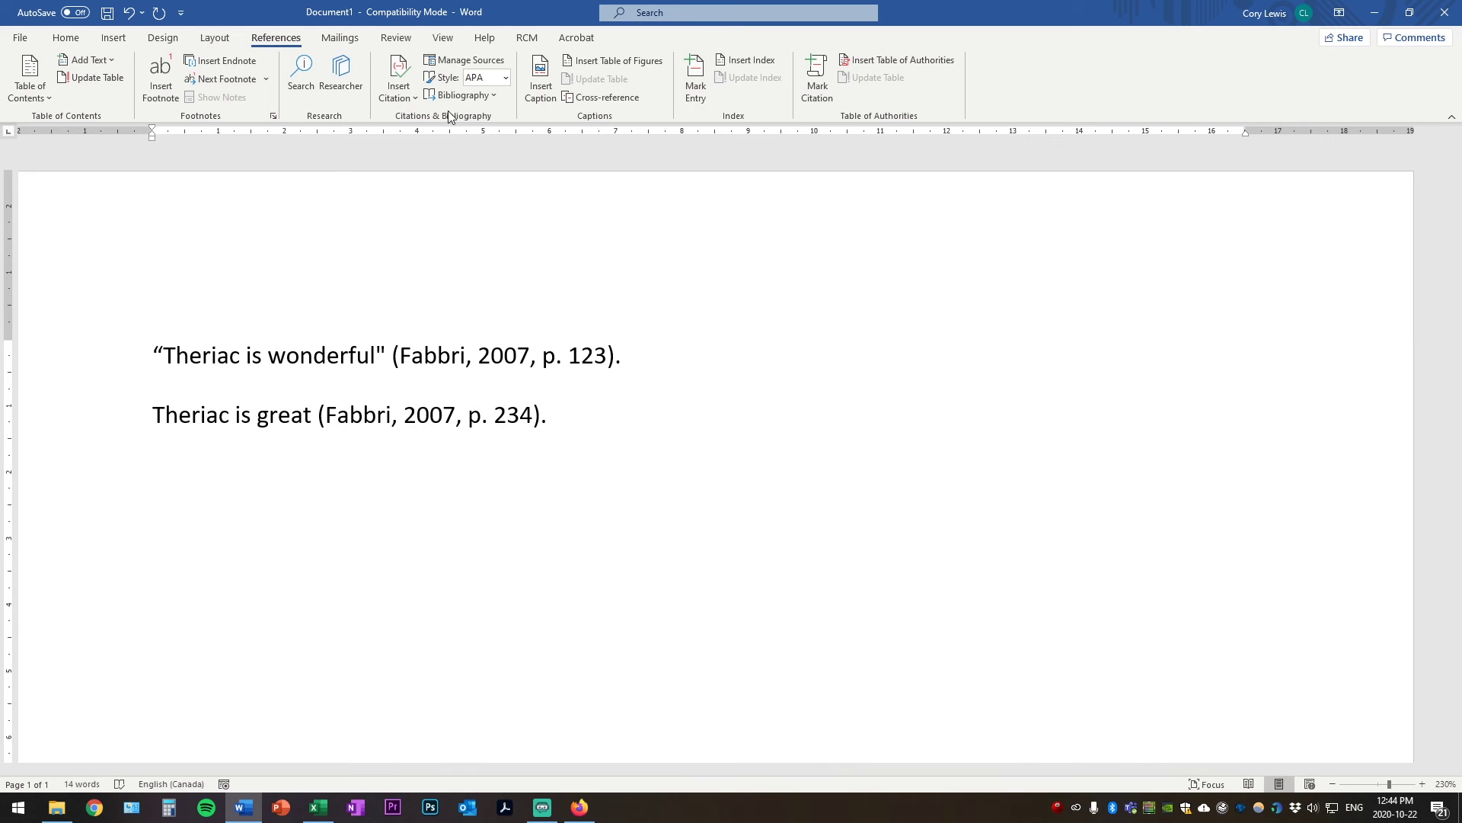
- Insert the built-in Bibliography below the two cited paragraphs and switch the document's citation style to Chicago
left_click(479, 93)
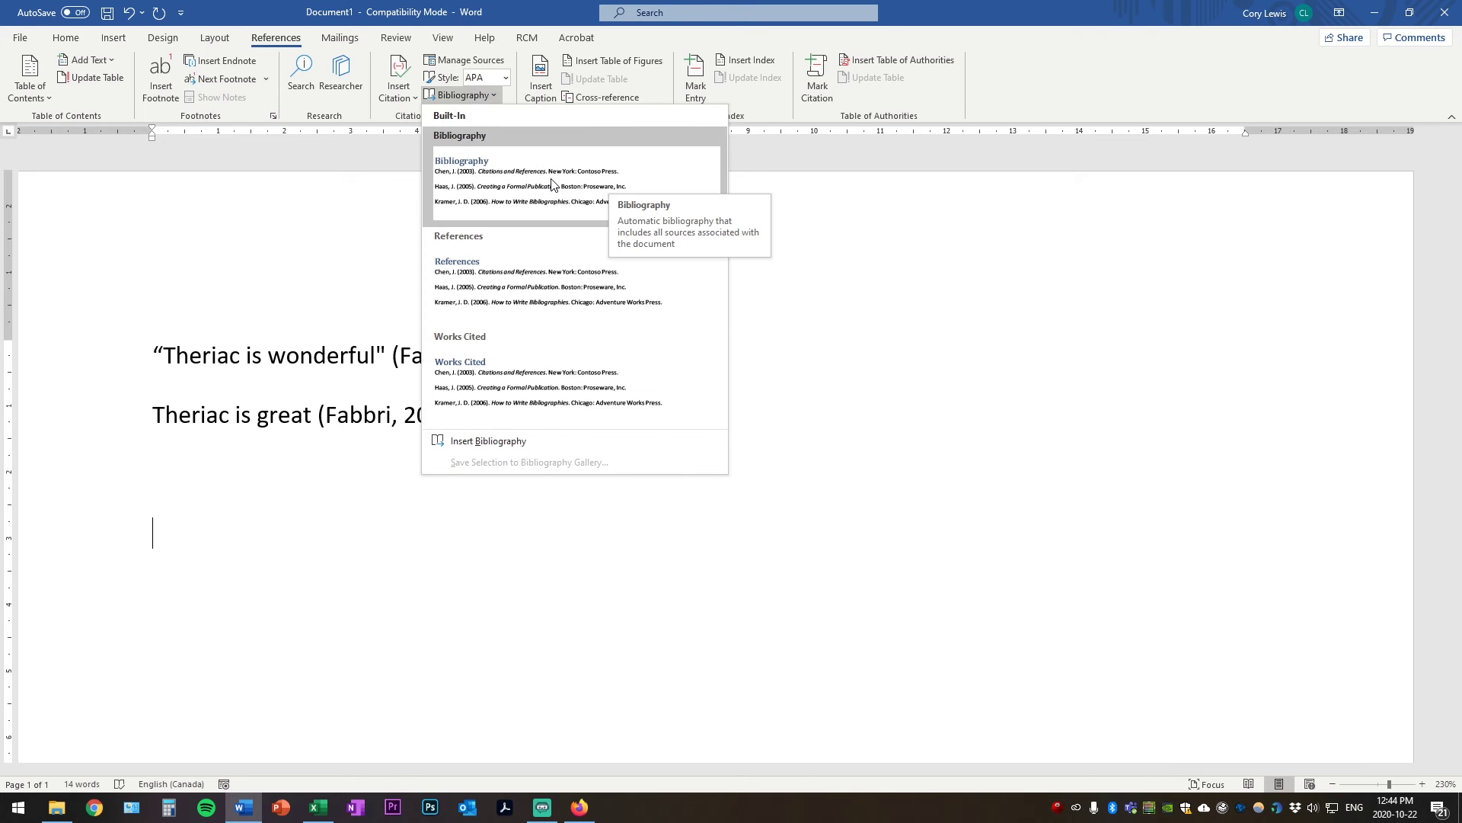
left_click(549, 184)
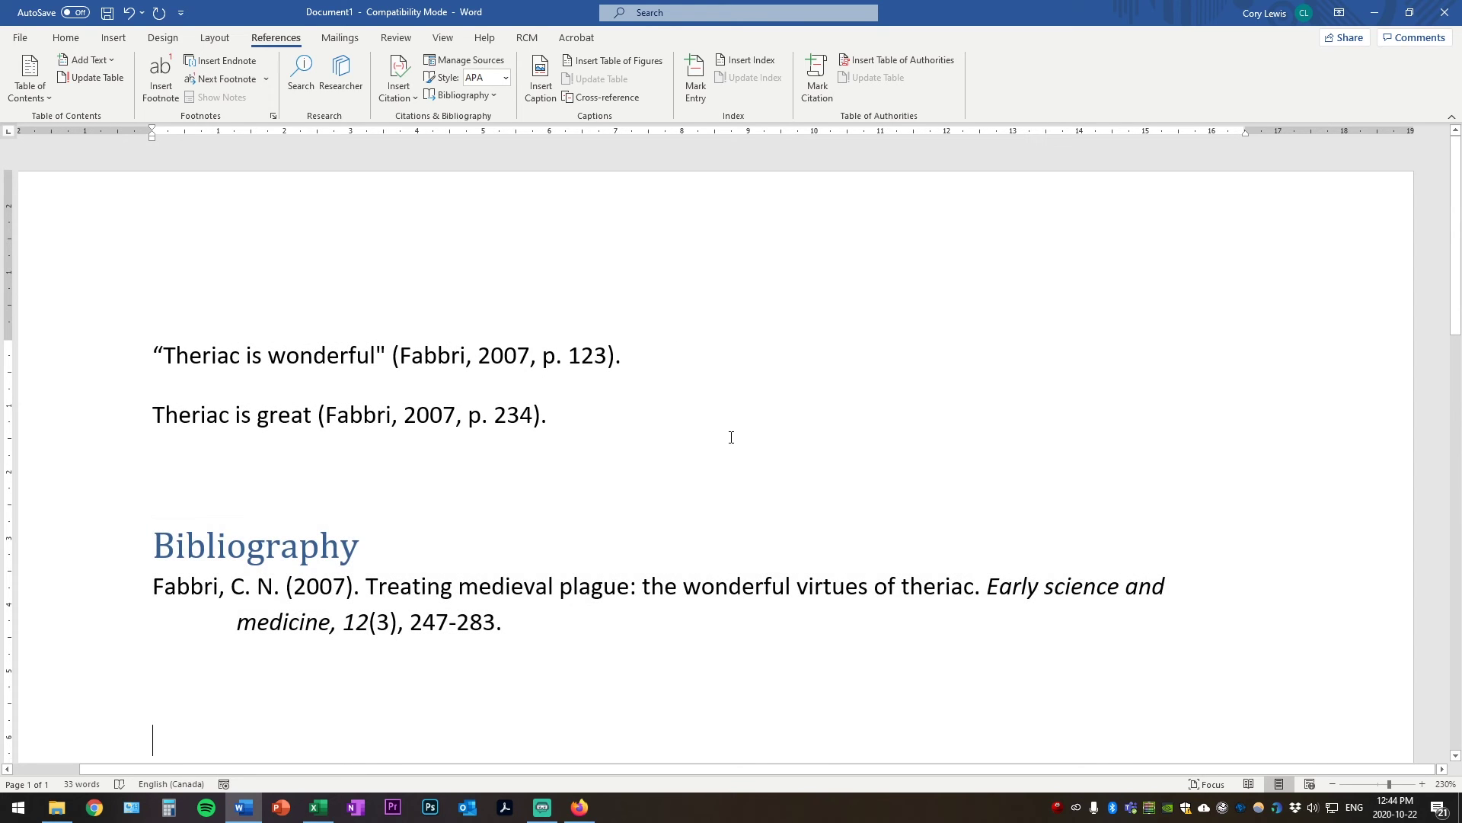
left_click(677, 419)
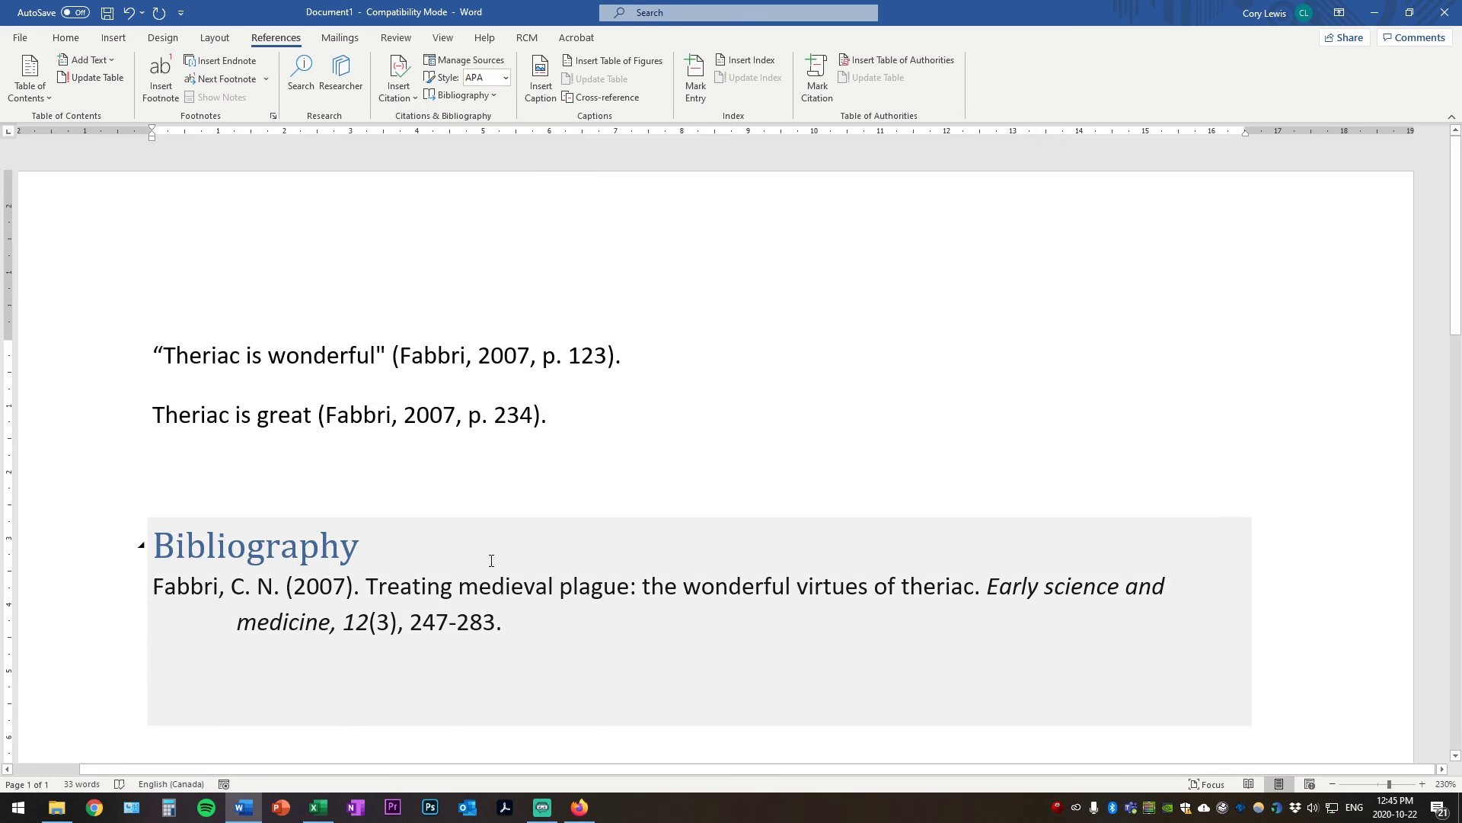
left_click(503, 78)
left_click(509, 137)
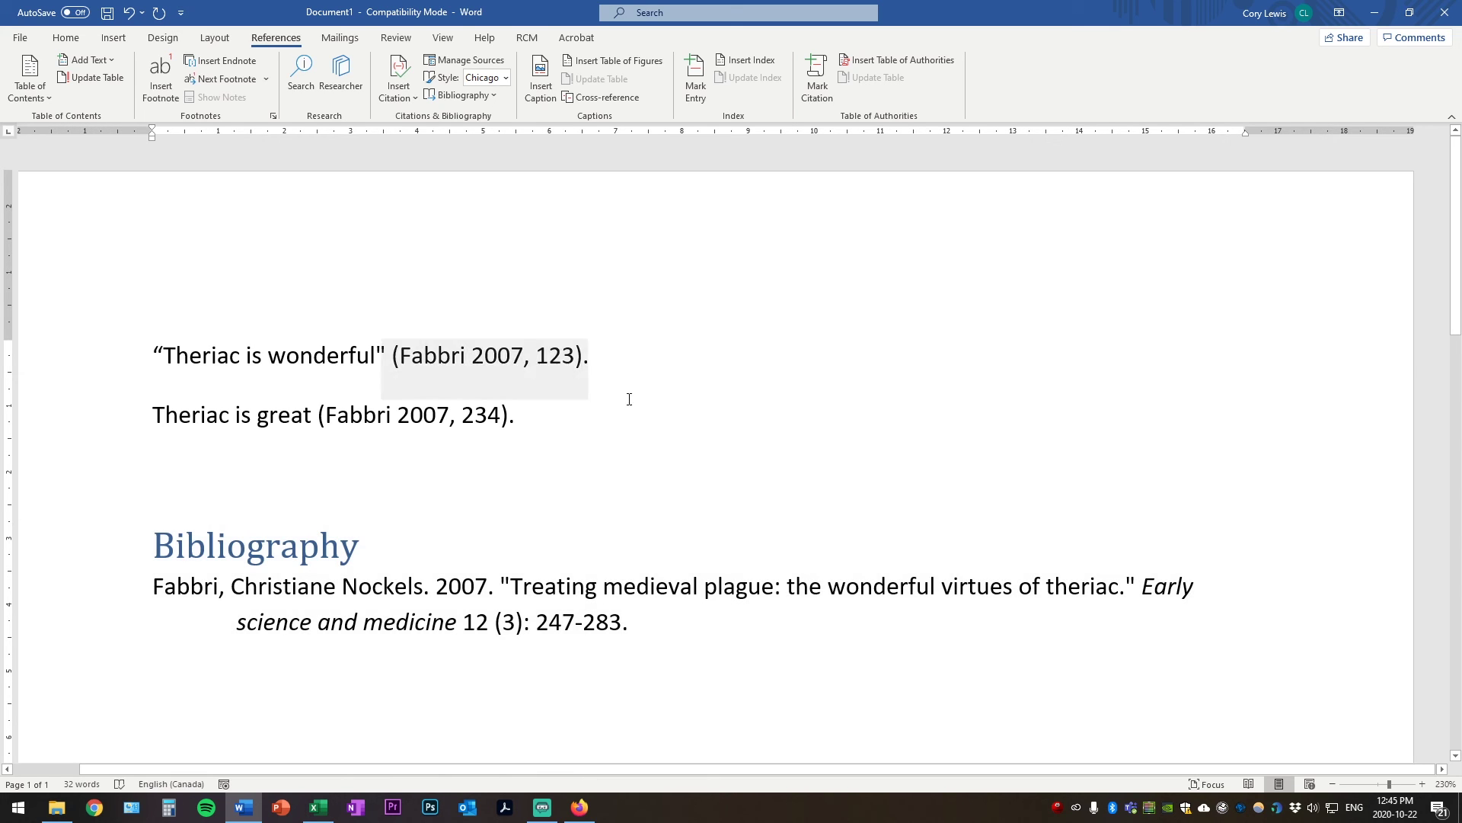
- Edit the source behind the "Theriac is wonderful" citation, setting its year to 1997 and updating both the master list and current document
left_click(596, 360)
right_click(596, 359)
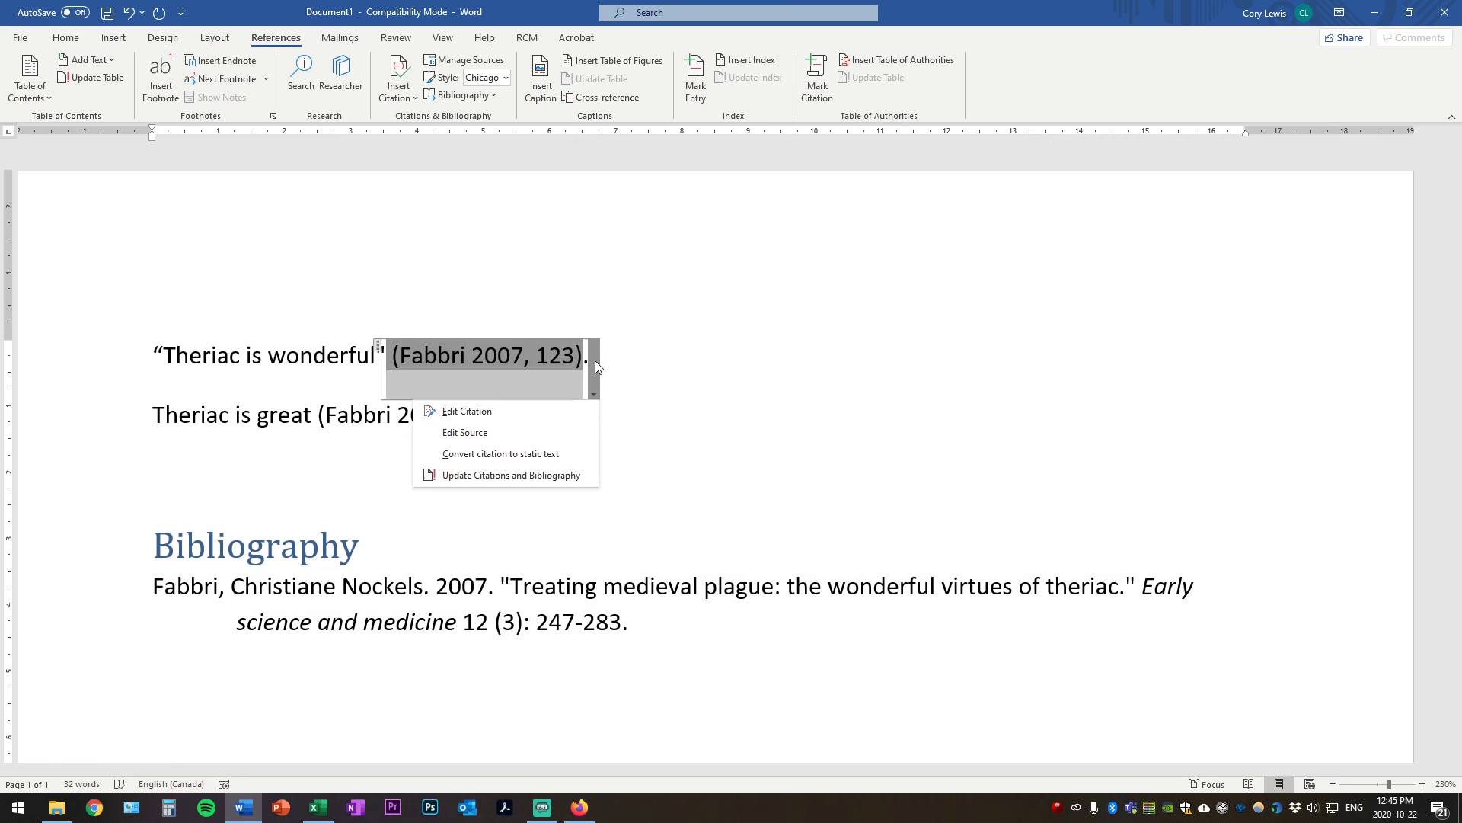
left_click(545, 434)
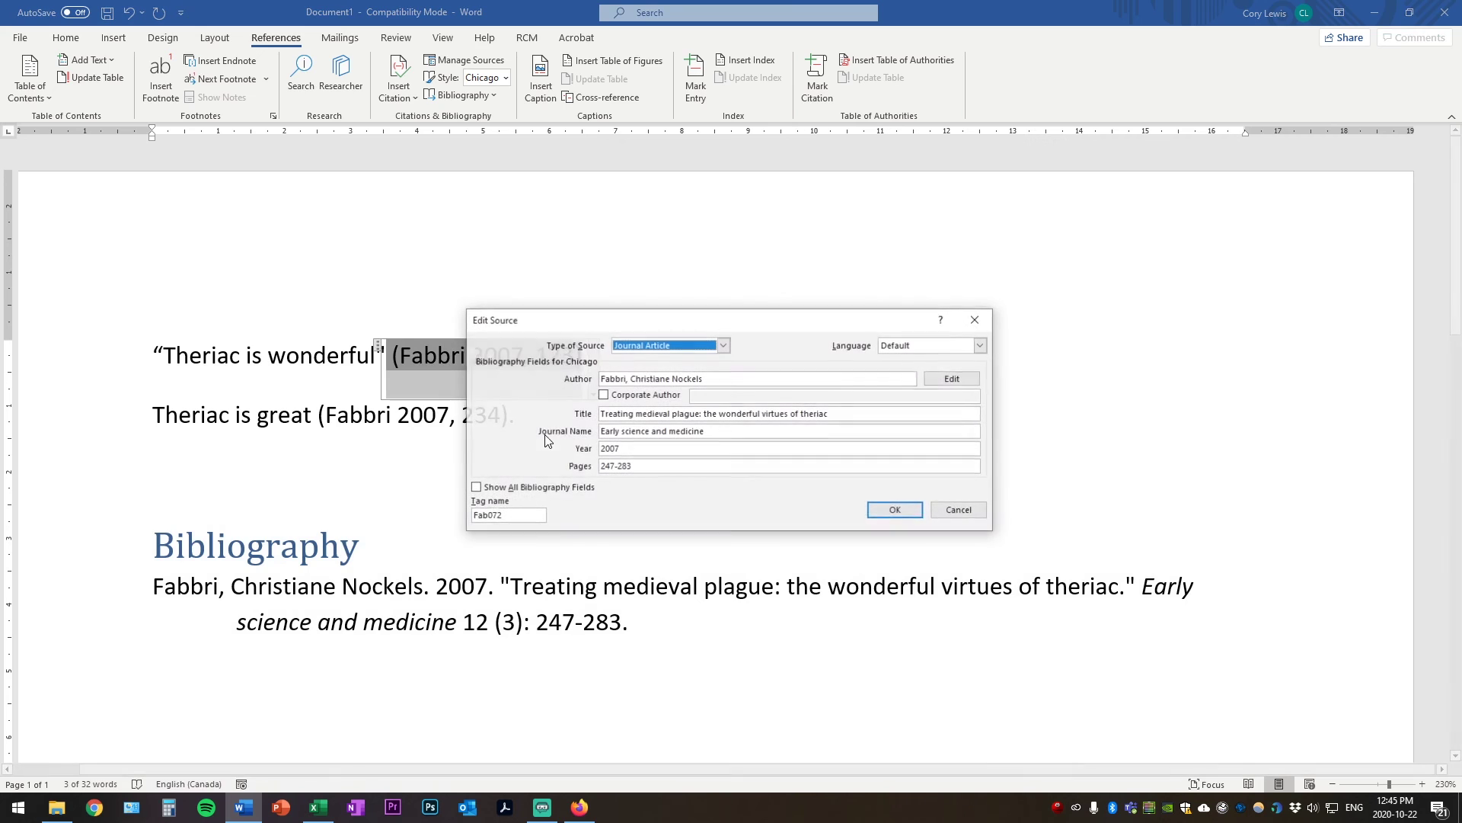
left_click(637, 449)
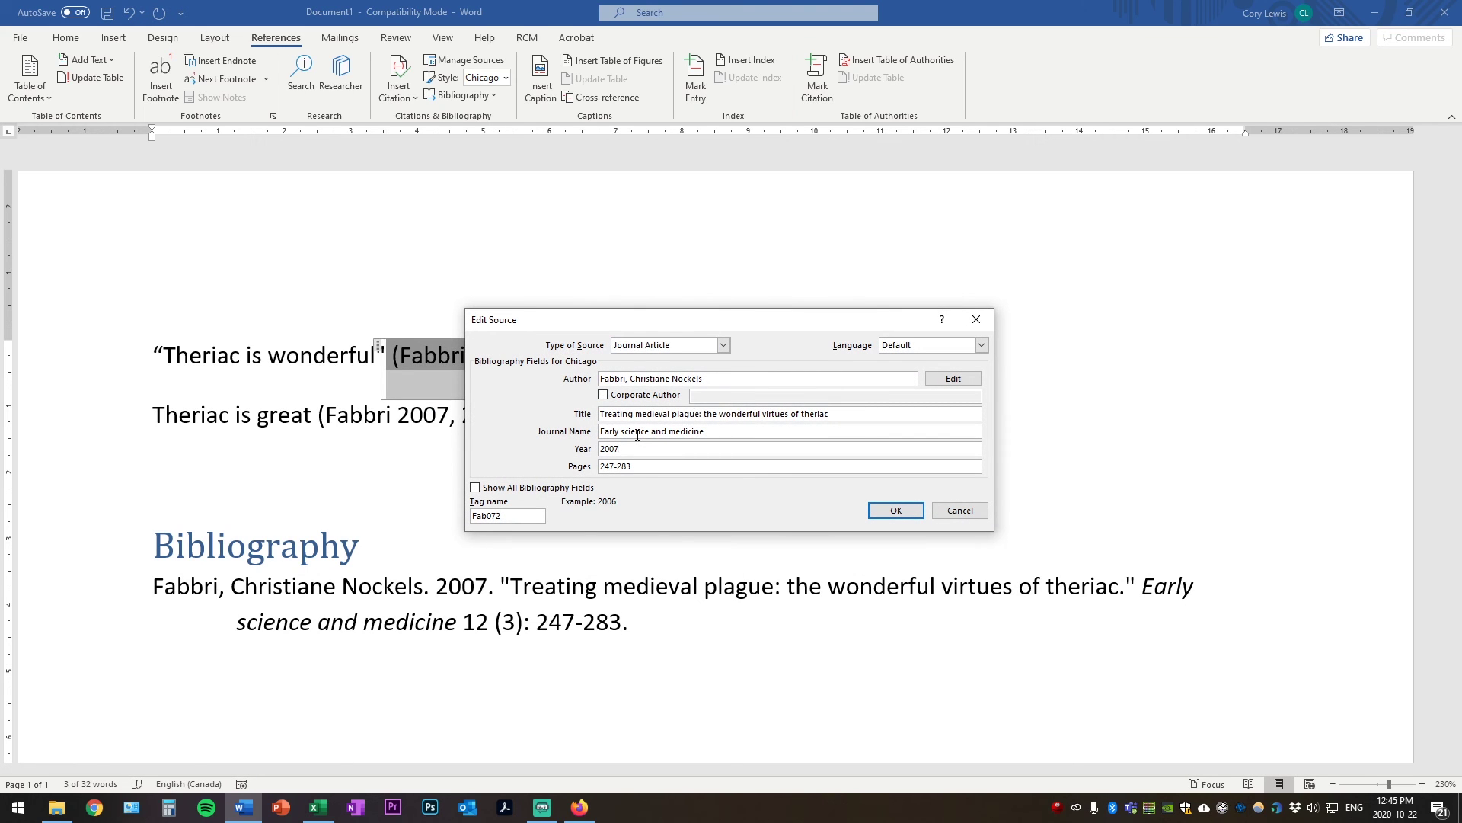
key("BackSpace")
key("BackSpace")
key("BackSpace")
key("BackSpace")
type("1997")
key("Return")
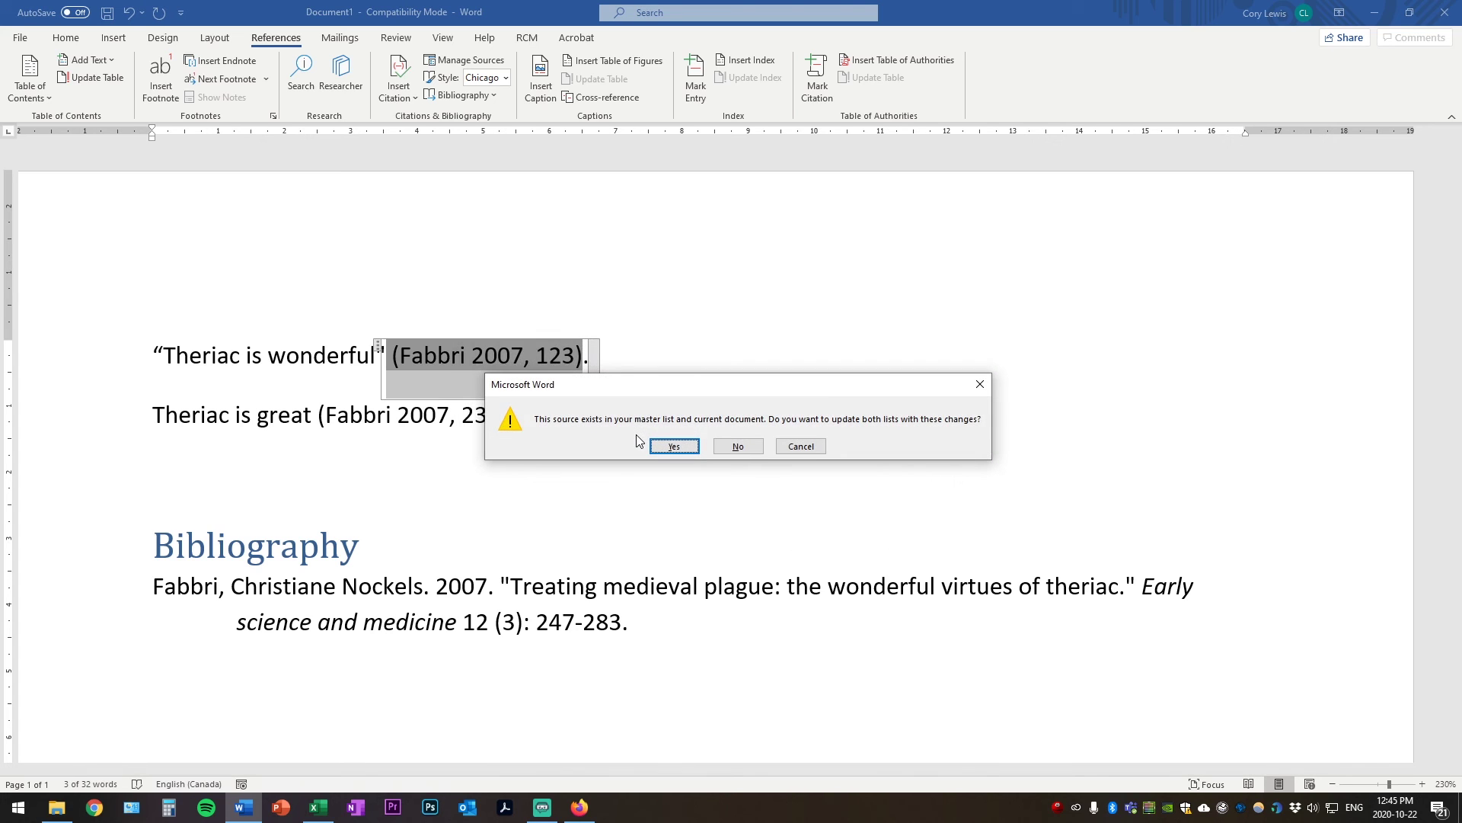
left_click(674, 446)
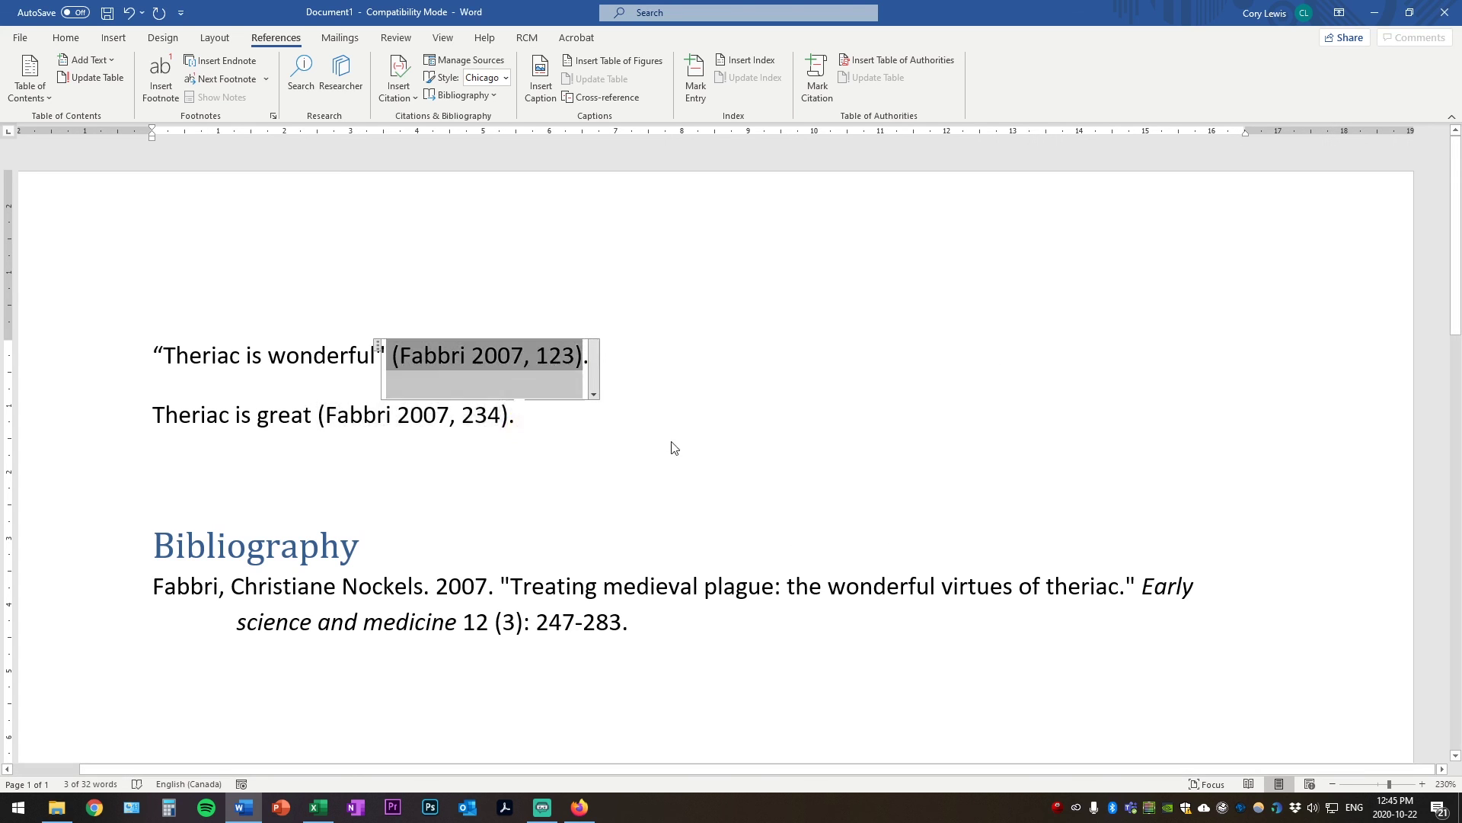
left_click(871, 392)
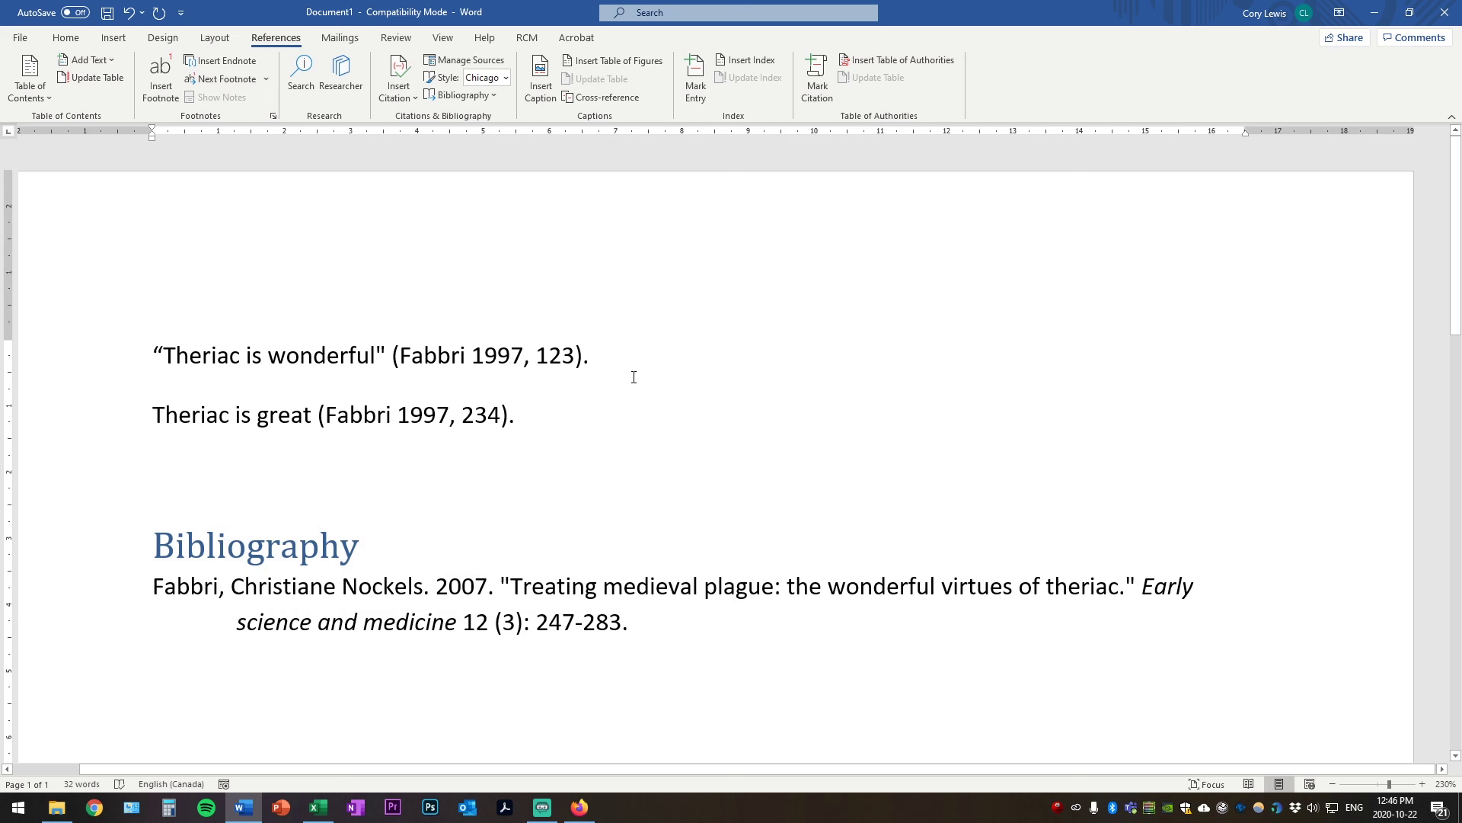
- Update the inserted bibliography so it reflects the edited source
left_click(360, 559)
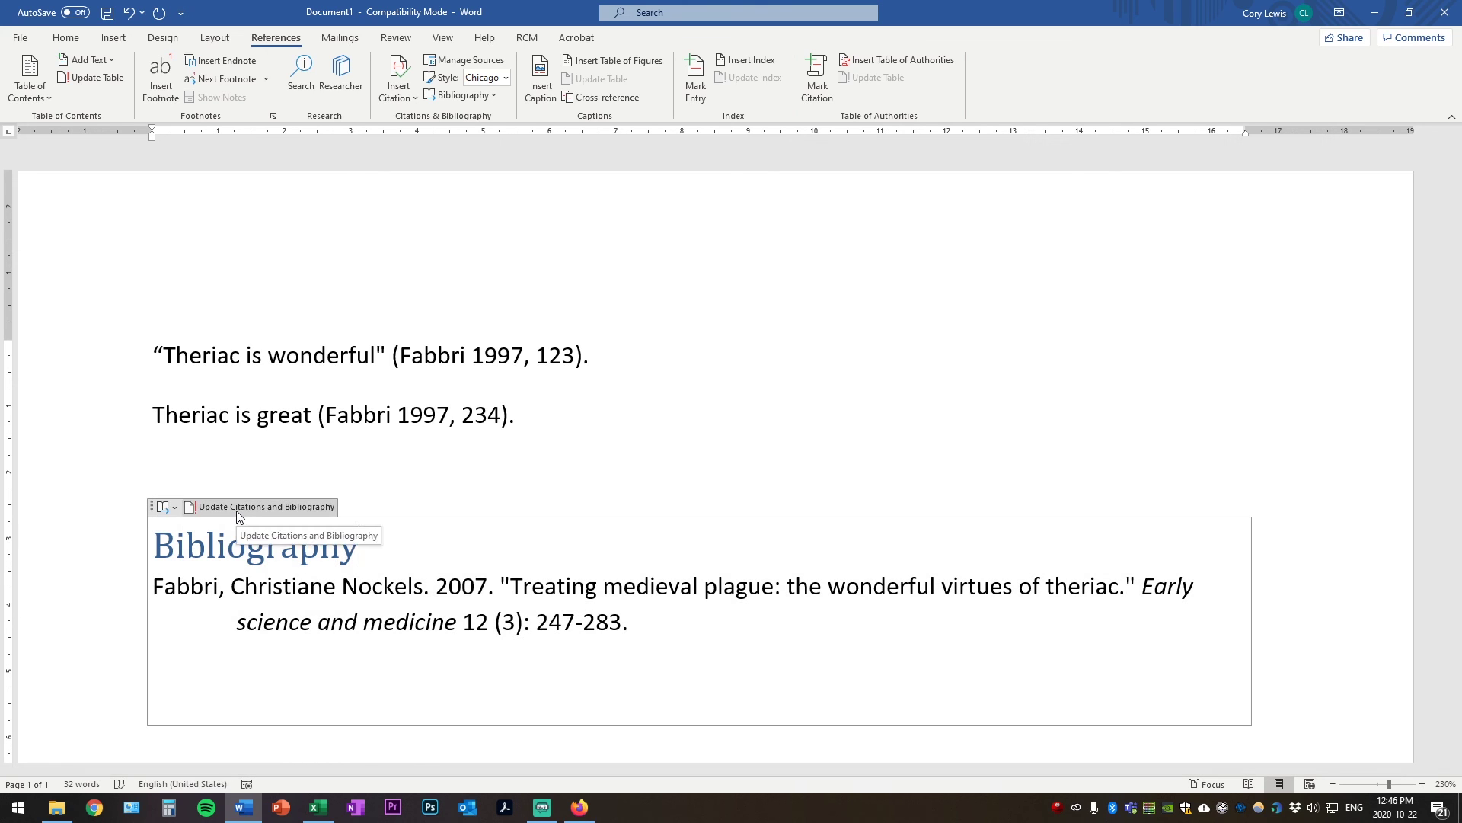
left_click(296, 509)
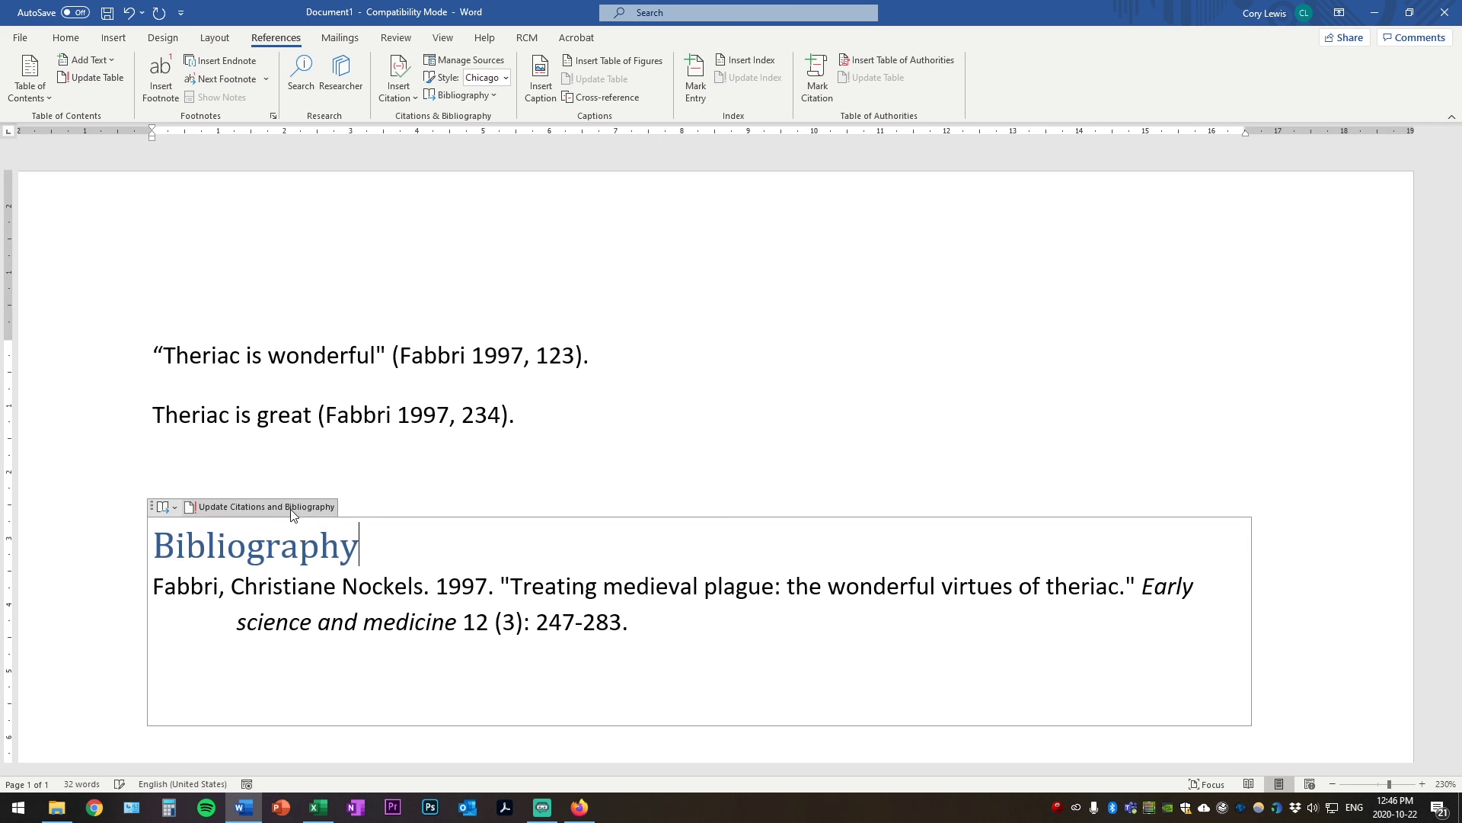